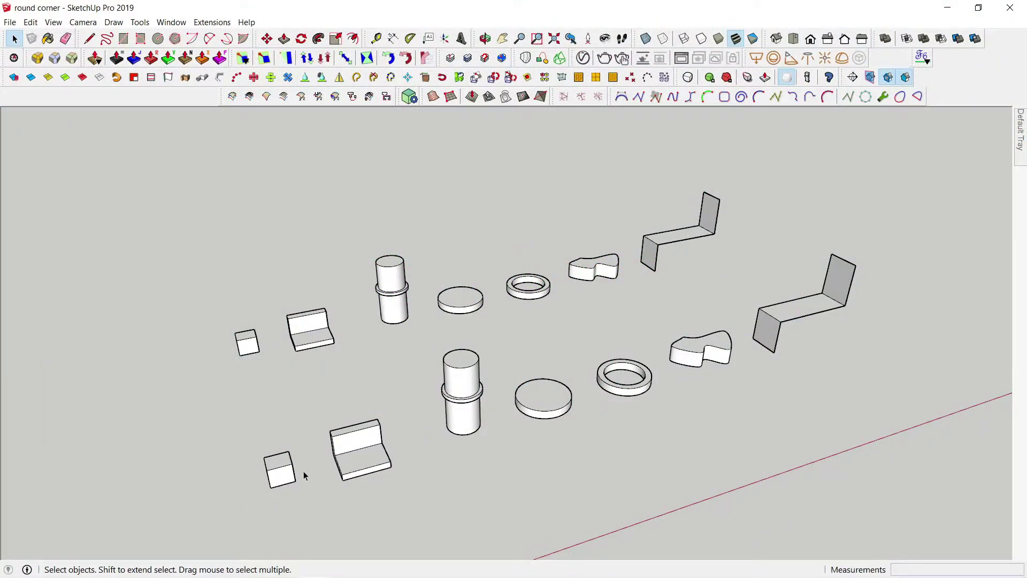
Step: Orbit and zoom in close on the plain cube and the L-shaped block
{"action": "scroll", "coordinate": [263, 481], "scroll_direction": "up", "scroll_amount": 10}
{"action": "mouse_move", "coordinate": [287, 482]}
{"action": "middle_mouse_down"}
{"action": "mouse_move", "coordinate": [413, 452]}
{"action": "mouse_move", "coordinate": [658, 489]}
{"action": "mouse_move", "coordinate": [626, 504]}
{"action": "mouse_move", "coordinate": [523, 476]}
{"action": "mouse_move", "coordinate": [356, 368]}
{"action": "middle_mouse_up"}
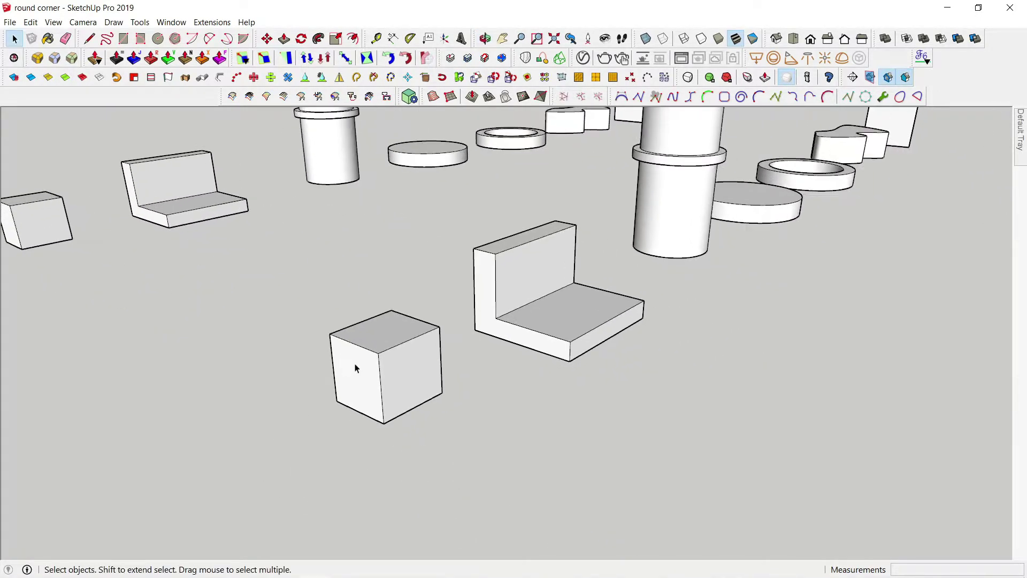
{"action": "scroll", "coordinate": [356, 369], "scroll_direction": "up", "scroll_amount": 2}
Step: Select every cube edge in RoundCorner and generate 100 mm rounded edges and corners
{"action": "left_click", "coordinate": [37, 59]}
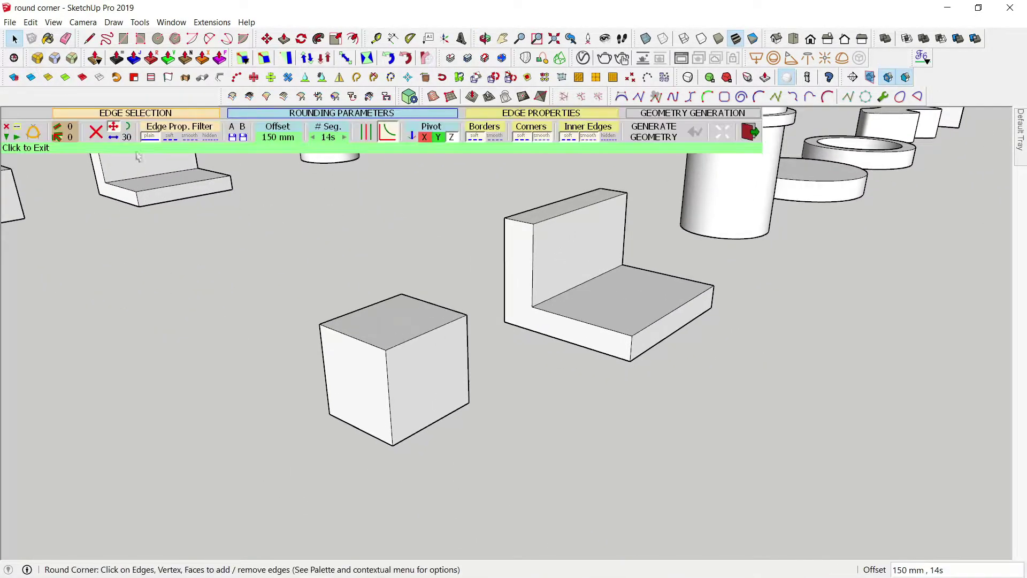
{"action": "double_click", "coordinate": [411, 348]}
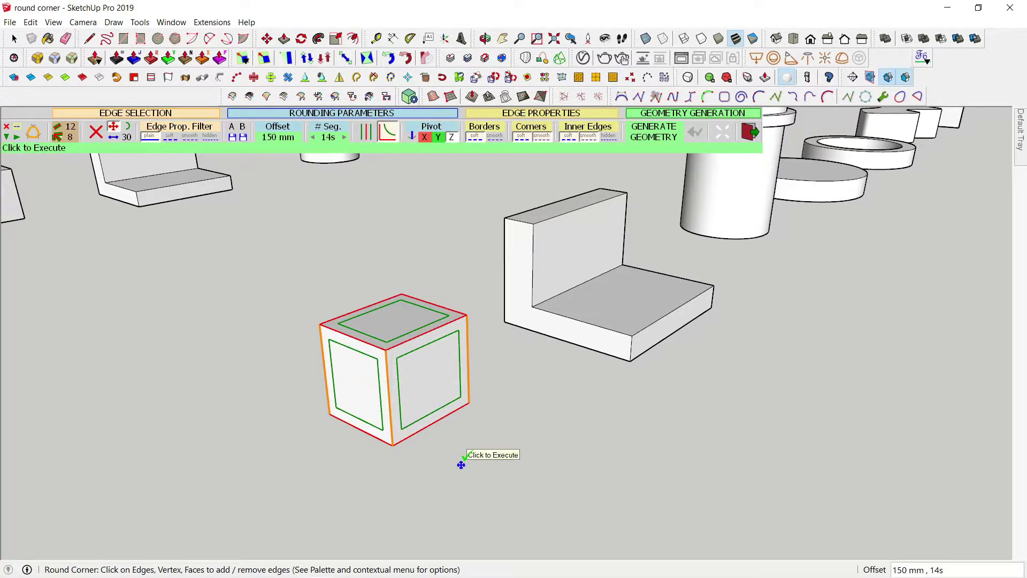
{"action": "left_click", "coordinate": [276, 136]}
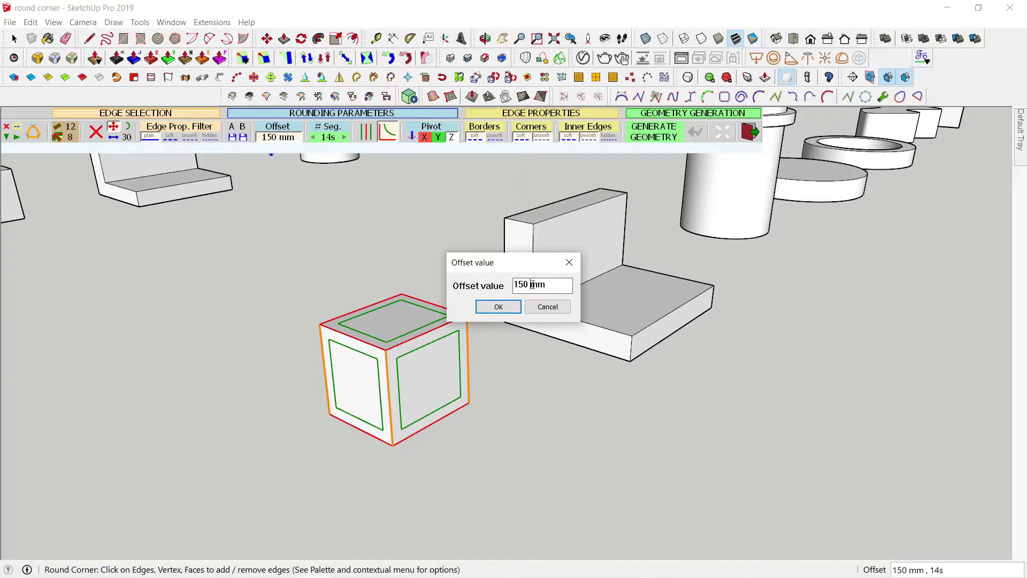
{"action": "type", "text": "00"}
{"action": "left_click", "coordinate": [498, 307]}
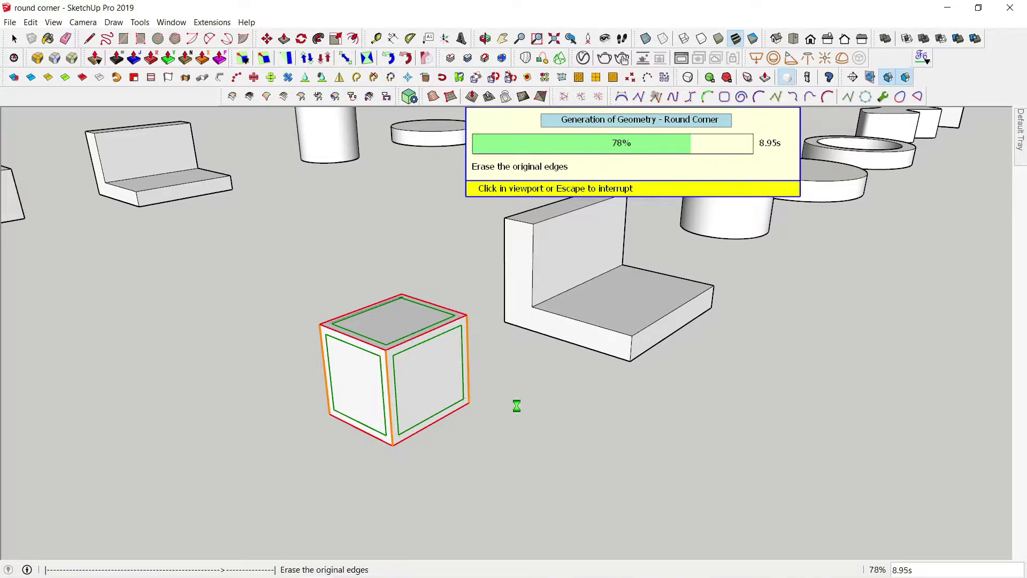
{"action": "scroll", "coordinate": [416, 360], "scroll_direction": "up", "scroll_amount": 2}
{"action": "mouse_move", "coordinate": [416, 361]}
{"action": "middle_mouse_down"}
{"action": "mouse_move", "coordinate": [607, 257]}
{"action": "mouse_move", "coordinate": [344, 337]}
{"action": "mouse_move", "coordinate": [589, 323]}
{"action": "mouse_move", "coordinate": [591, 355]}
{"action": "mouse_move", "coordinate": [488, 314]}
{"action": "middle_mouse_up"}
{"action": "left_click", "coordinate": [590, 312]}
{"action": "scroll", "coordinate": [590, 312], "scroll_direction": "down", "scroll_amount": 2}
{"action": "scroll", "coordinate": [489, 314], "scroll_direction": "up", "scroll_amount": 3}
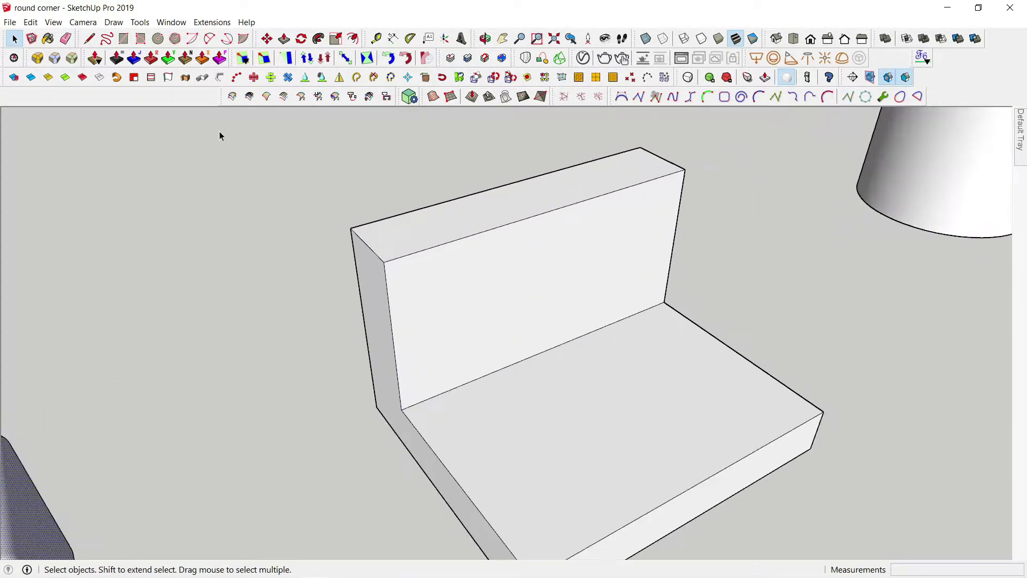
Step: Select all the L-block's edges in RoundCorner and generate the 100 mm rounding
{"action": "left_click", "coordinate": [36, 59]}
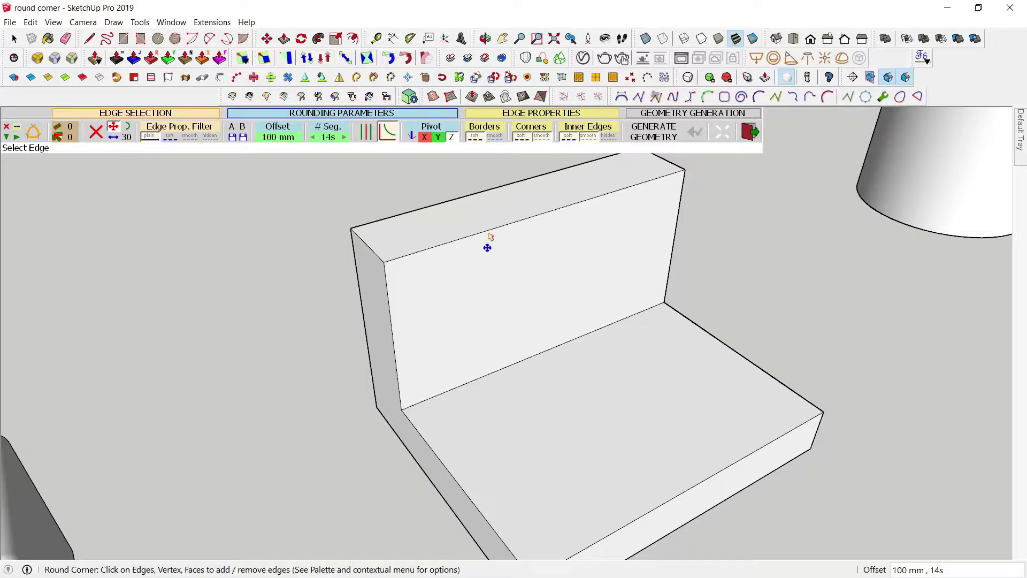
{"action": "double_click", "coordinate": [489, 234]}
{"action": "left_click", "coordinate": [579, 214]}
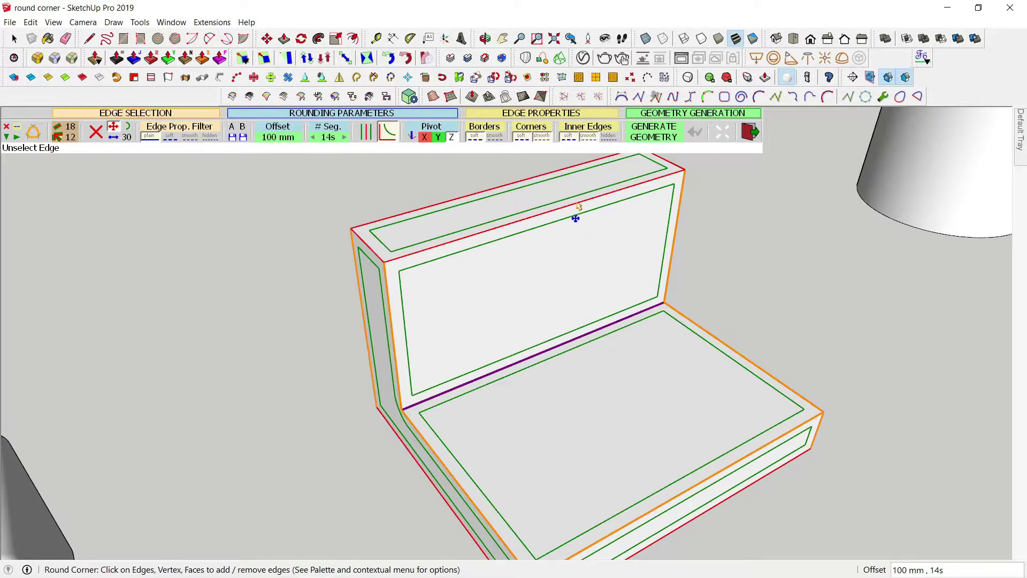
{"action": "left_click", "coordinate": [576, 217]}
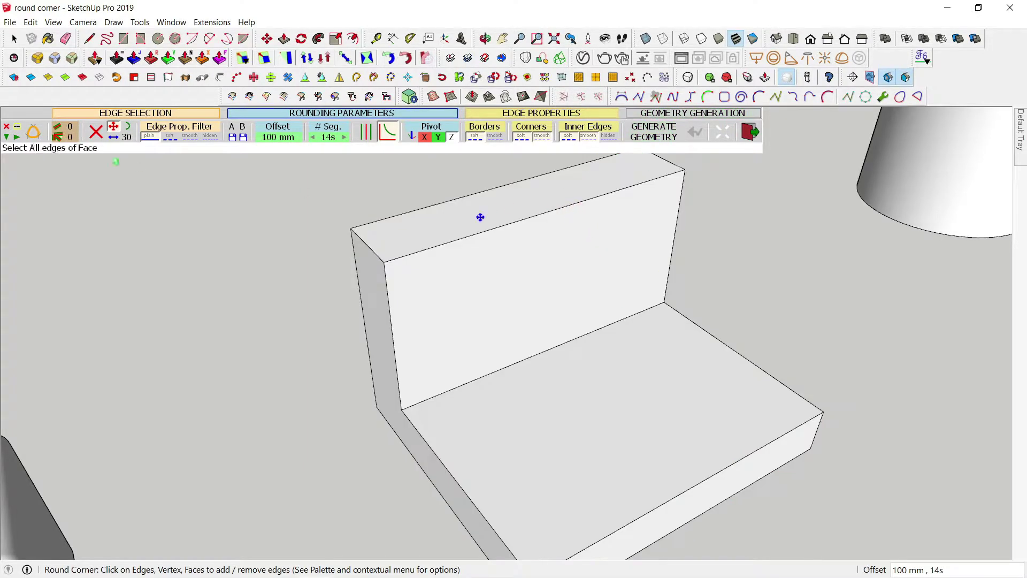
{"action": "double_click", "coordinate": [432, 261]}
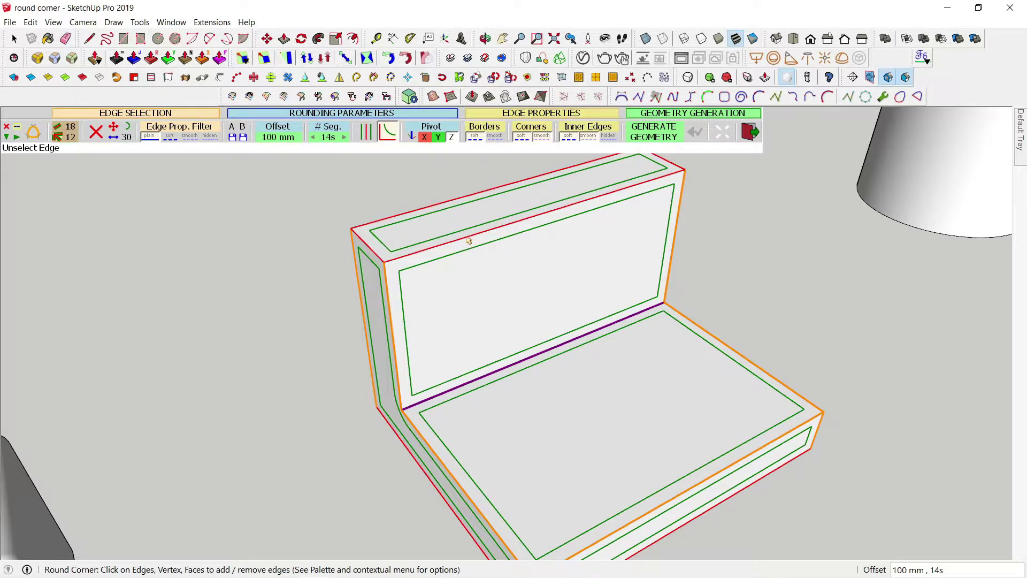
{"action": "double_click", "coordinate": [700, 219]}
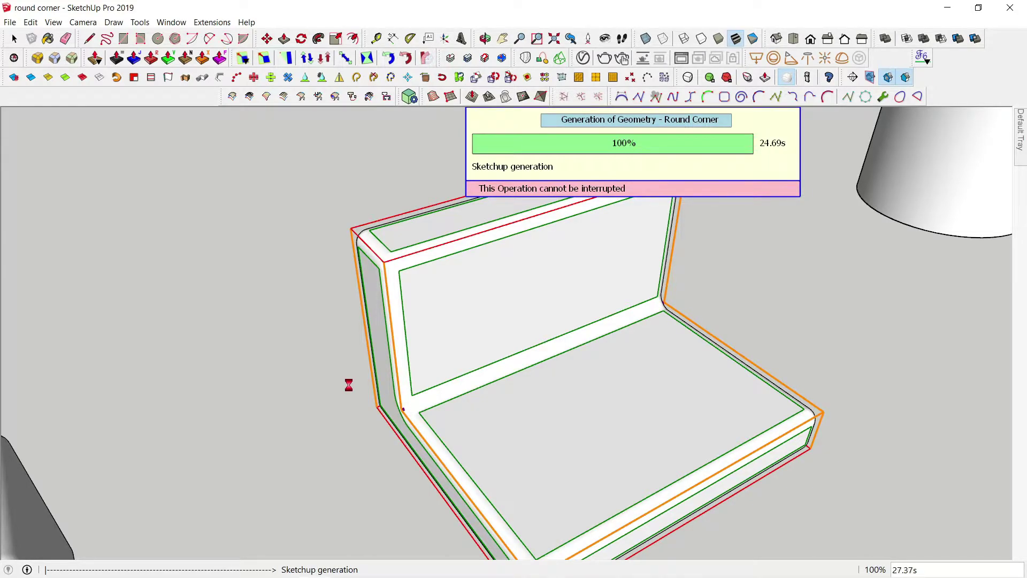
Step: Orbit low around the rounded L-block to inspect its inner corner
{"action": "middle_click_drag", "start_coordinate": [378, 413], "coordinate": [311, 401]}
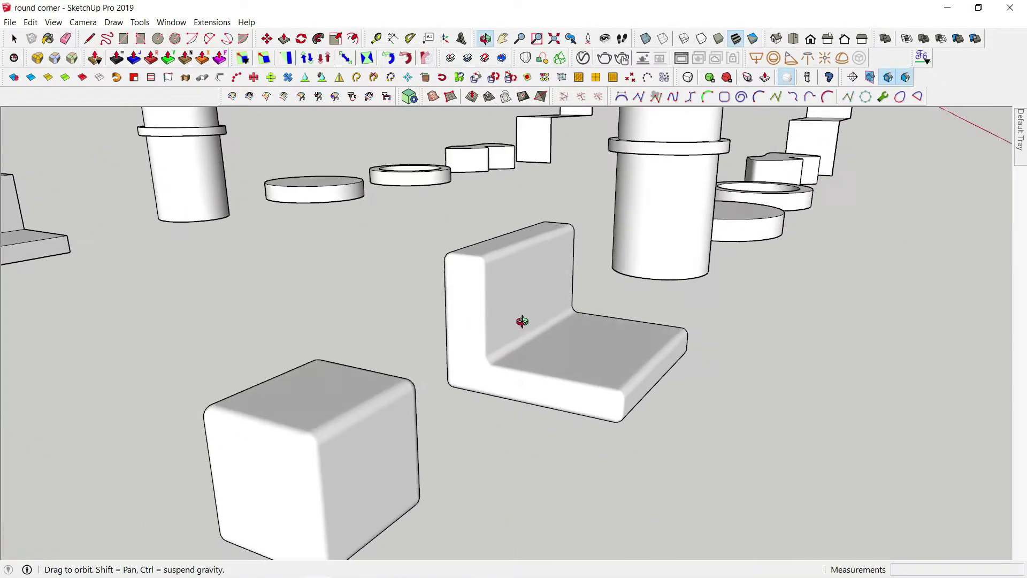
{"action": "scroll", "coordinate": [311, 401], "scroll_direction": "up", "scroll_amount": 2}
{"action": "scroll", "coordinate": [339, 390], "scroll_direction": "up", "scroll_amount": 3}
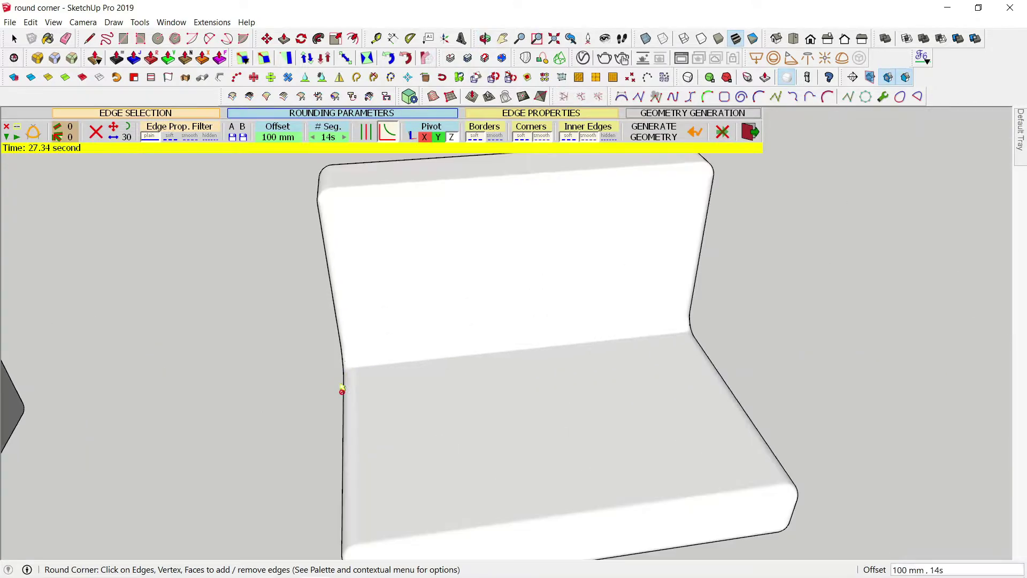
{"action": "mouse_move", "coordinate": [339, 390]}
{"action": "middle_mouse_down"}
{"action": "mouse_move", "coordinate": [573, 342]}
{"action": "mouse_move", "coordinate": [664, 297]}
{"action": "mouse_move", "coordinate": [516, 394]}
{"action": "mouse_move", "coordinate": [592, 388]}
{"action": "mouse_move", "coordinate": [674, 360]}
{"action": "mouse_move", "coordinate": [488, 428]}
{"action": "mouse_move", "coordinate": [424, 431]}
{"action": "mouse_move", "coordinate": [422, 466]}
{"action": "middle_mouse_up"}
{"action": "scroll", "coordinate": [592, 387], "scroll_direction": "down", "scroll_amount": 3}
{"action": "key", "text": "space"}
{"action": "scroll", "coordinate": [631, 374], "scroll_direction": "down", "scroll_amount": 4}
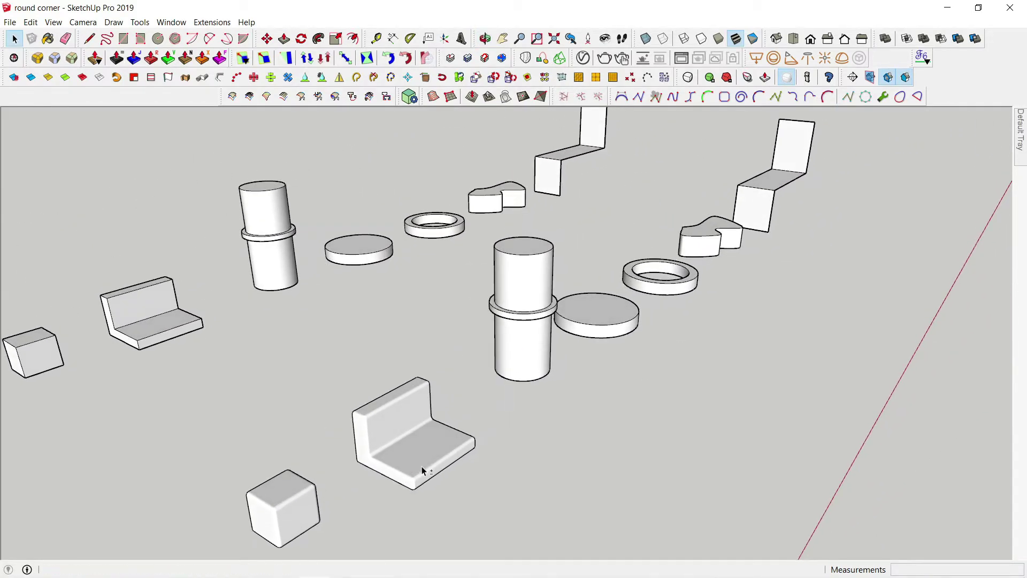
{"action": "scroll", "coordinate": [412, 461], "scroll_direction": "up", "scroll_amount": 2}
Step: Move in on the tall cylinder and round its collar ring's circular edges
{"action": "scroll", "coordinate": [441, 383], "scroll_direction": "up", "scroll_amount": 2}
{"action": "scroll", "coordinate": [441, 383], "scroll_direction": "down", "scroll_amount": 2}
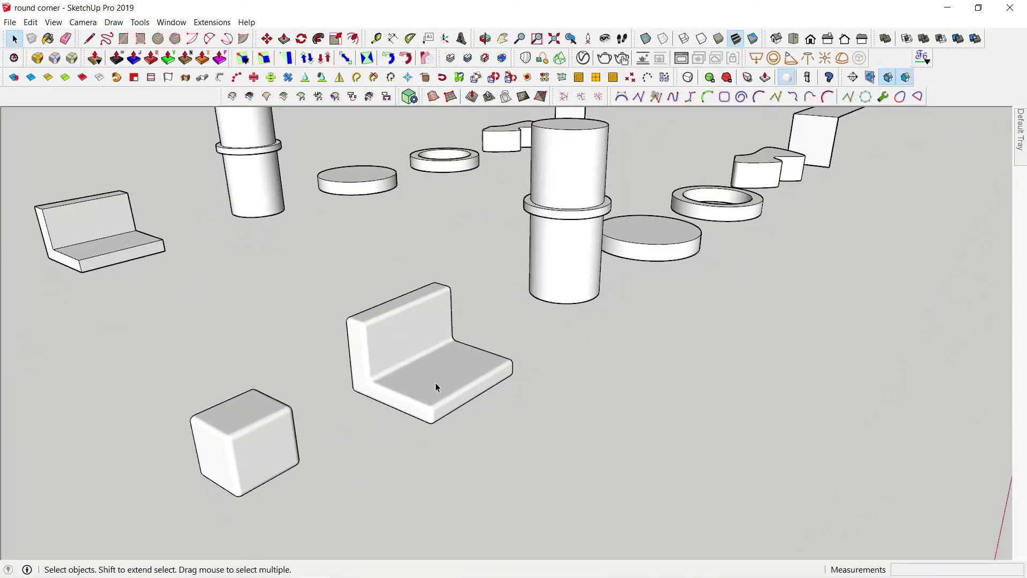
{"action": "mouse_move", "coordinate": [435, 383]}
{"action": "middle_mouse_down"}
{"action": "mouse_move", "coordinate": [395, 422]}
{"action": "mouse_move", "coordinate": [508, 355]}
{"action": "mouse_move", "coordinate": [470, 327]}
{"action": "middle_mouse_up"}
{"action": "scroll", "coordinate": [406, 426], "scroll_direction": "up", "scroll_amount": 2}
{"action": "scroll", "coordinate": [512, 354], "scroll_direction": "up", "scroll_amount": 3}
{"action": "left_click", "coordinate": [186, 77]}
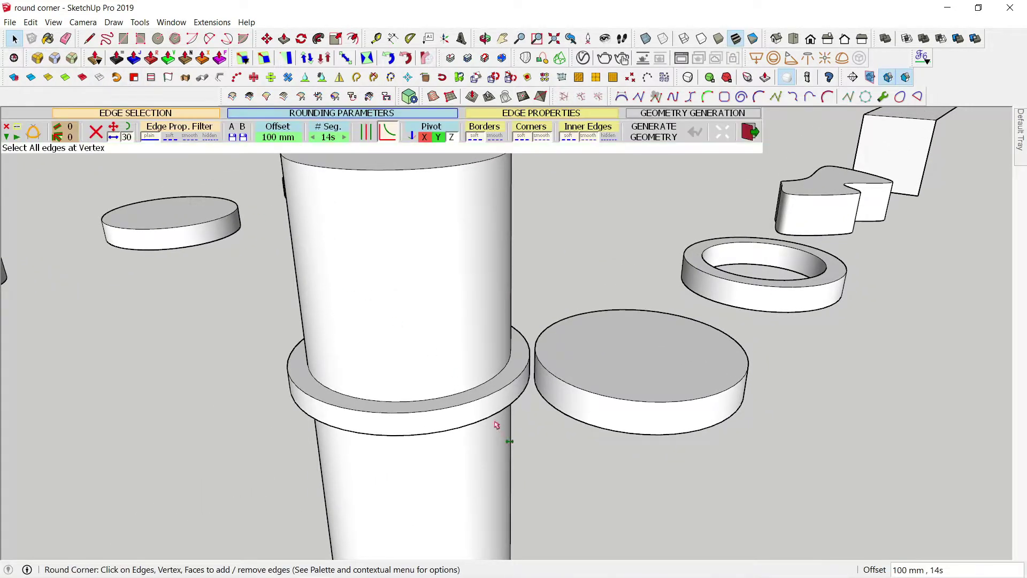
{"action": "left_click", "coordinate": [459, 410]}
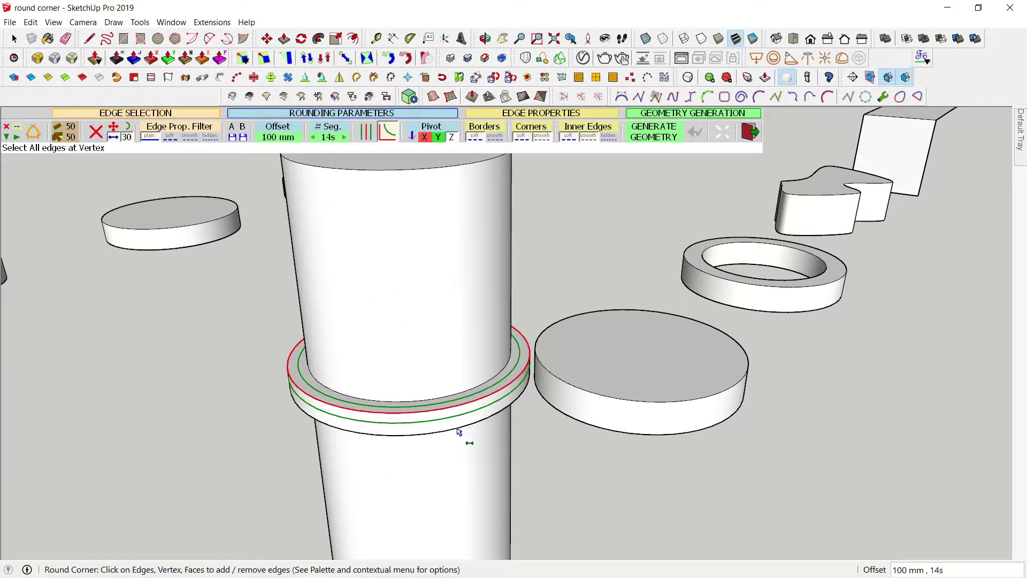
{"action": "scroll", "coordinate": [460, 433], "scroll_direction": "up", "scroll_amount": 1}
{"action": "left_click", "coordinate": [584, 447]}
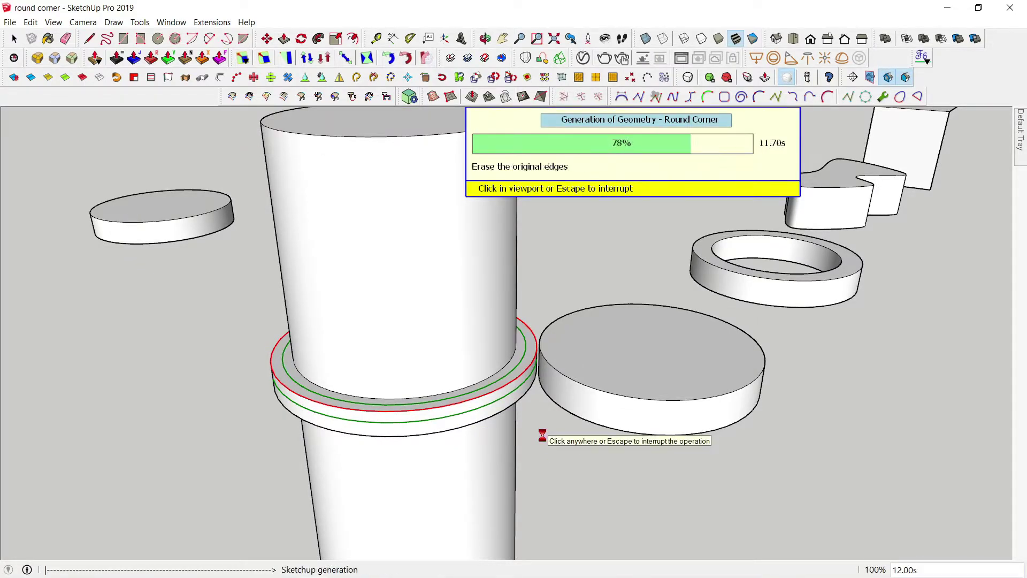
Step: Orbit to inspect the rounded collar from a higher view
{"action": "key", "text": "space"}
{"action": "scroll", "coordinate": [583, 503], "scroll_direction": "down", "scroll_amount": 3}
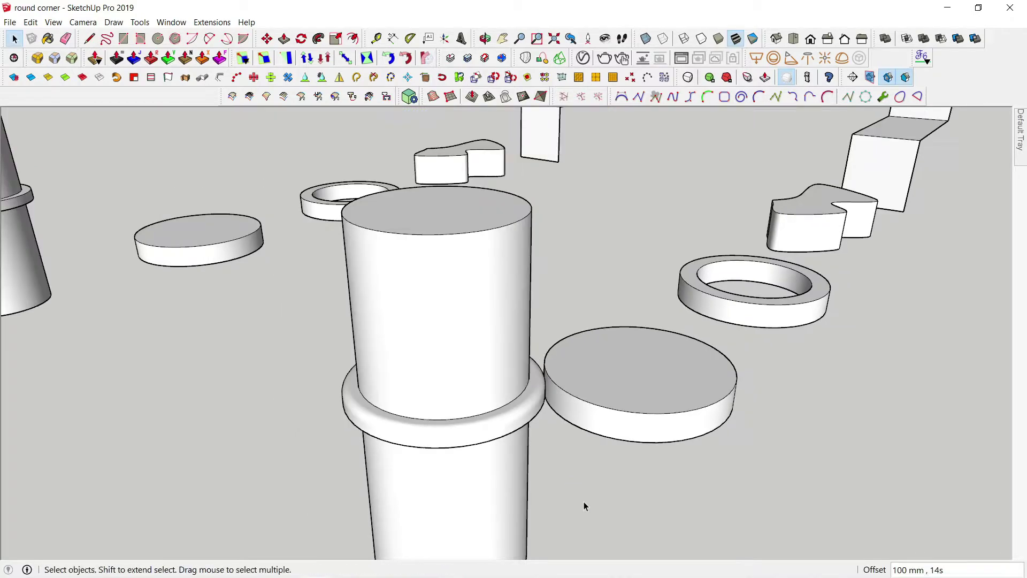
{"action": "mouse_move", "coordinate": [585, 509]}
{"action": "middle_mouse_down"}
{"action": "mouse_move", "coordinate": [528, 252]}
{"action": "mouse_move", "coordinate": [543, 428]}
{"action": "middle_mouse_up"}
{"action": "scroll", "coordinate": [485, 380], "scroll_direction": "up", "scroll_amount": 3}
{"action": "scroll", "coordinate": [485, 380], "scroll_direction": "down", "scroll_amount": 2}
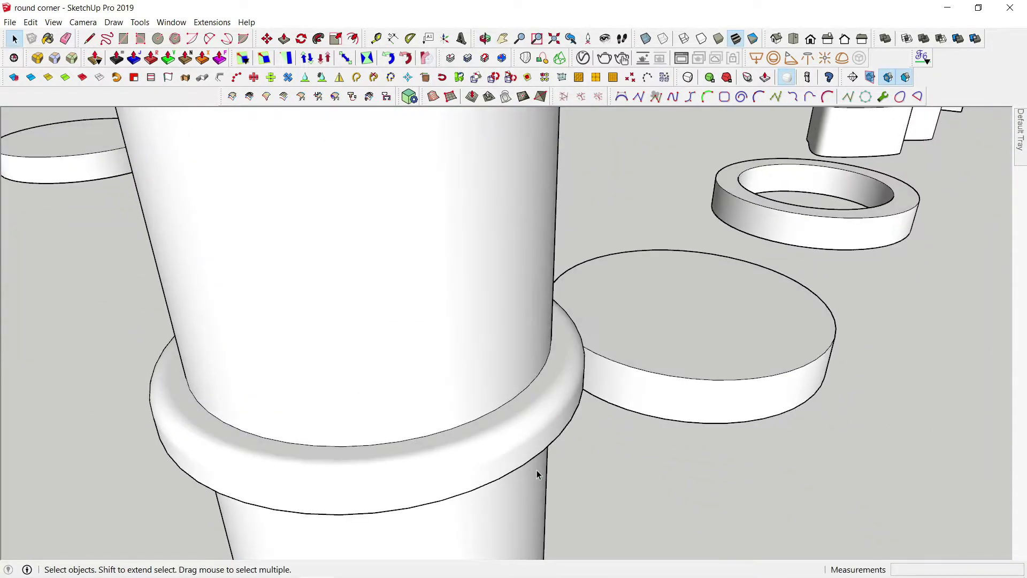
{"action": "mouse_move", "coordinate": [537, 470]}
{"action": "middle_mouse_down"}
{"action": "mouse_move", "coordinate": [544, 476]}
{"action": "mouse_move", "coordinate": [540, 449]}
{"action": "middle_mouse_up"}
Step: Round the tall cylinder's top edge with a 300 mm offset to form a domed cap
{"action": "left_click", "coordinate": [38, 61]}
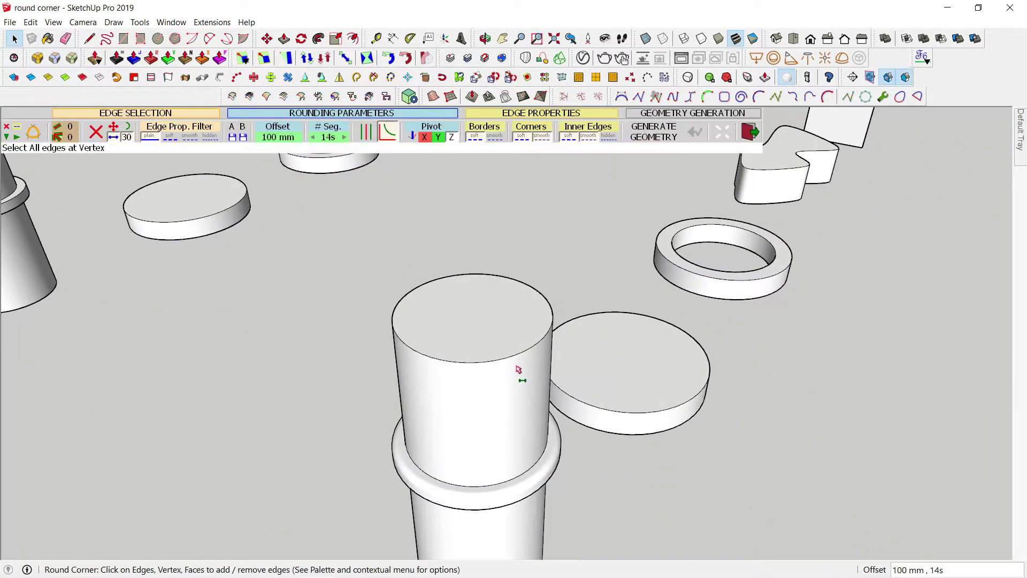
{"action": "left_click", "coordinate": [510, 362]}
{"action": "left_click", "coordinate": [275, 132]}
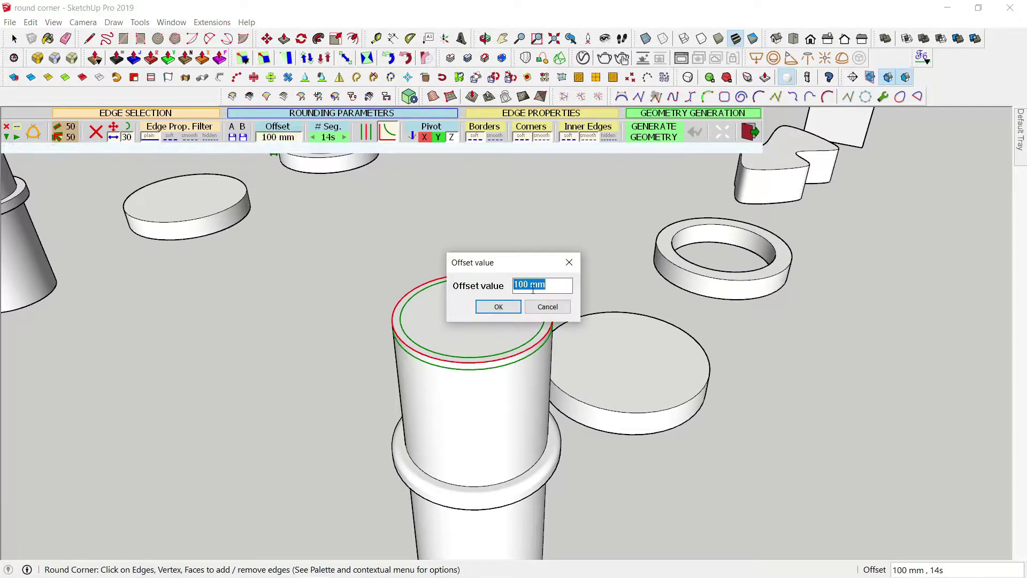
{"action": "type", "text": "300"}
{"action": "key", "text": "Return"}
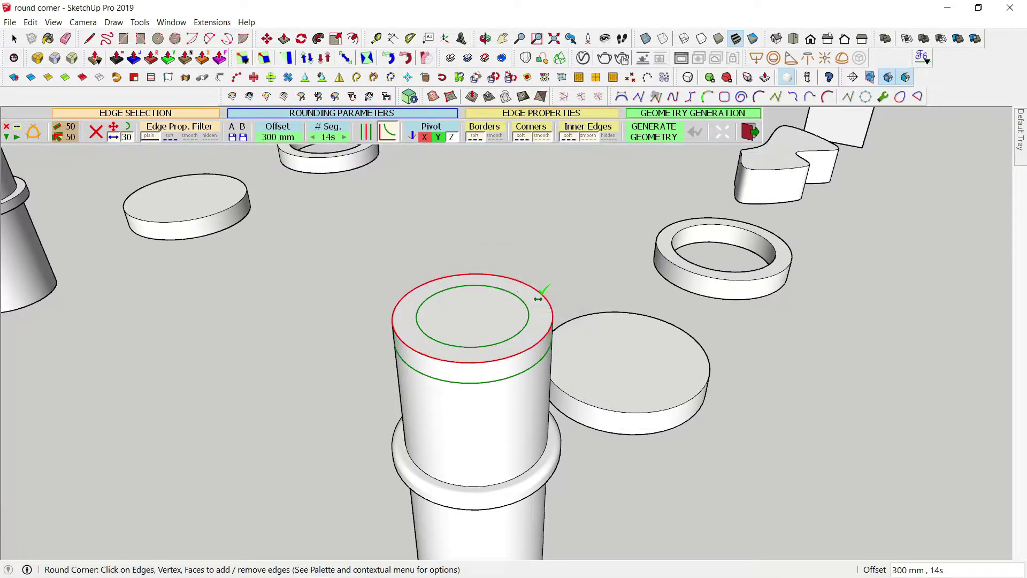
{"action": "left_click", "coordinate": [612, 448]}
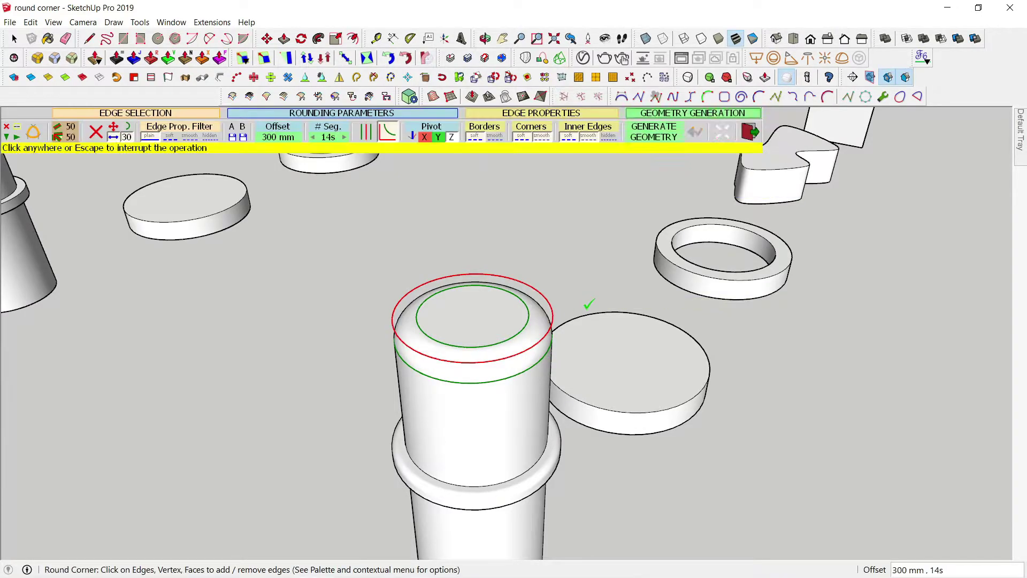
{"action": "mouse_move", "coordinate": [585, 305]}
{"action": "middle_mouse_down"}
{"action": "mouse_move", "coordinate": [568, 351]}
{"action": "mouse_move", "coordinate": [582, 390]}
{"action": "middle_mouse_up"}
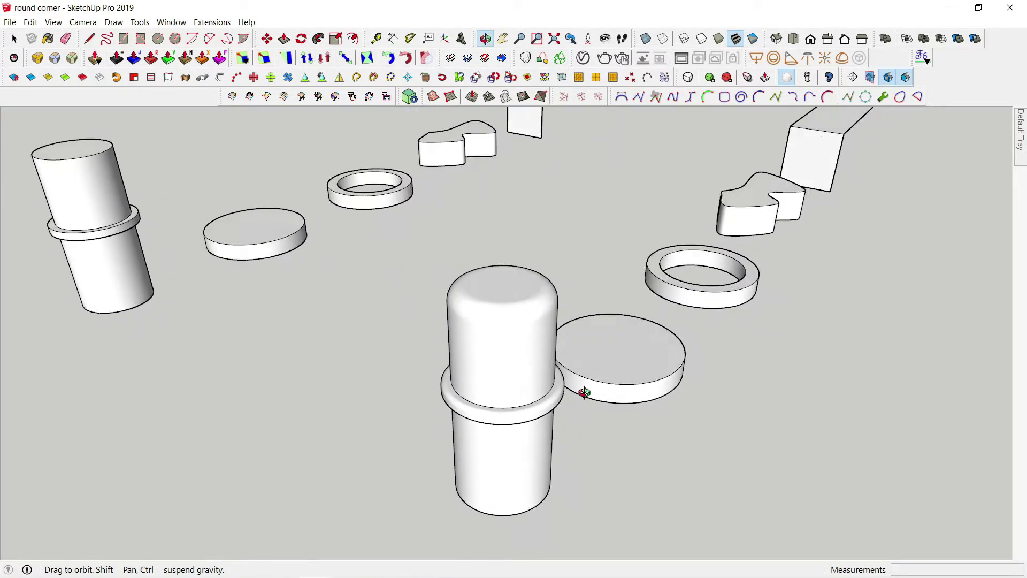
{"action": "key", "text": "space"}
{"action": "scroll", "coordinate": [683, 391], "scroll_direction": "up", "scroll_amount": 5}
{"action": "mouse_move", "coordinate": [683, 385]}
{"action": "middle_mouse_down"}
{"action": "mouse_move", "coordinate": [651, 394]}
{"action": "mouse_move", "coordinate": [626, 419]}
{"action": "mouse_move", "coordinate": [545, 438]}
{"action": "mouse_move", "coordinate": [481, 374]}
{"action": "middle_mouse_up"}
Step: Pick the disc's circular edges and generate 300 mm rounding on its top and bottom
{"action": "left_click", "coordinate": [232, 96]}
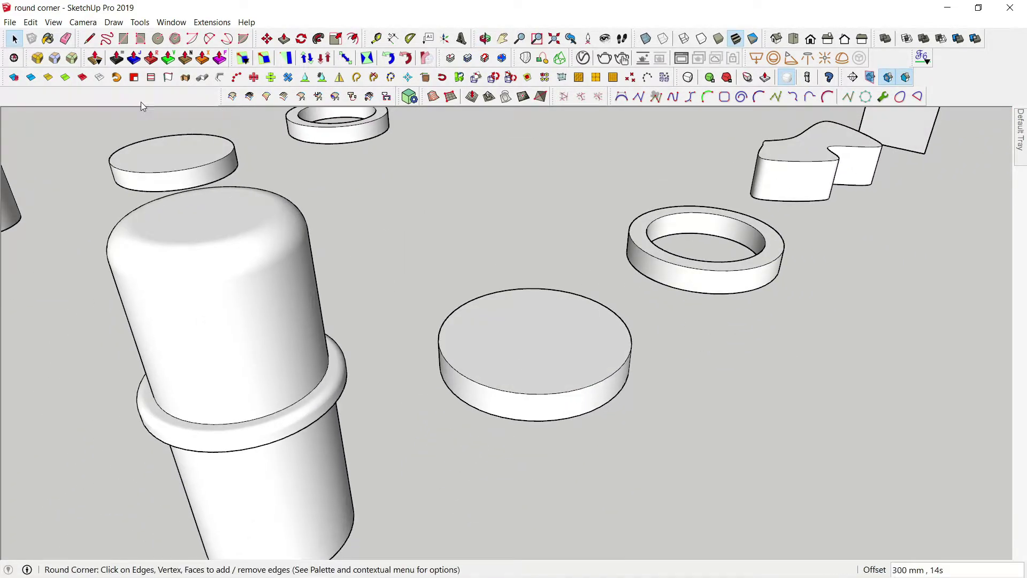
{"action": "left_click", "coordinate": [559, 395]}
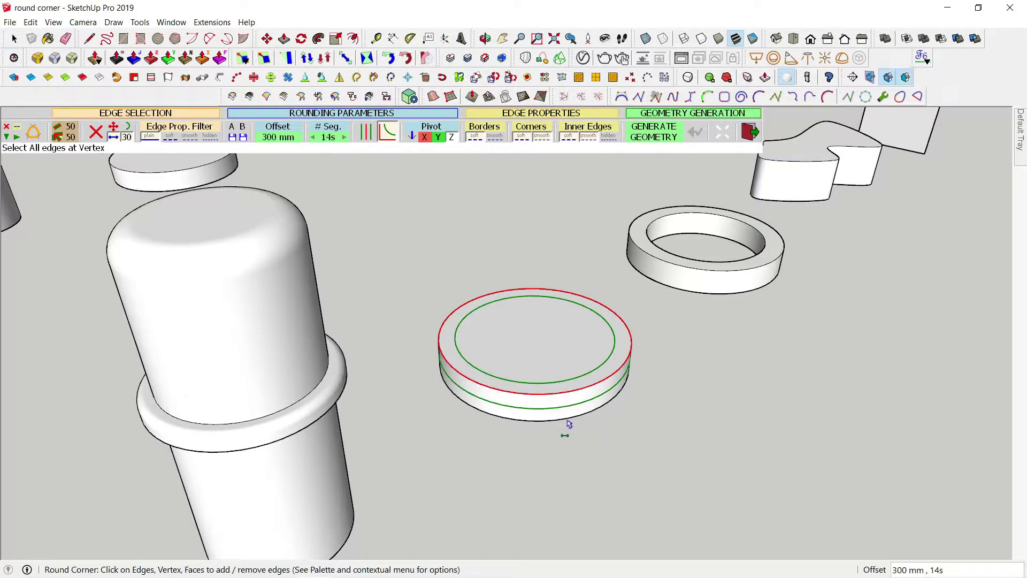
{"action": "double_click", "coordinate": [651, 434]}
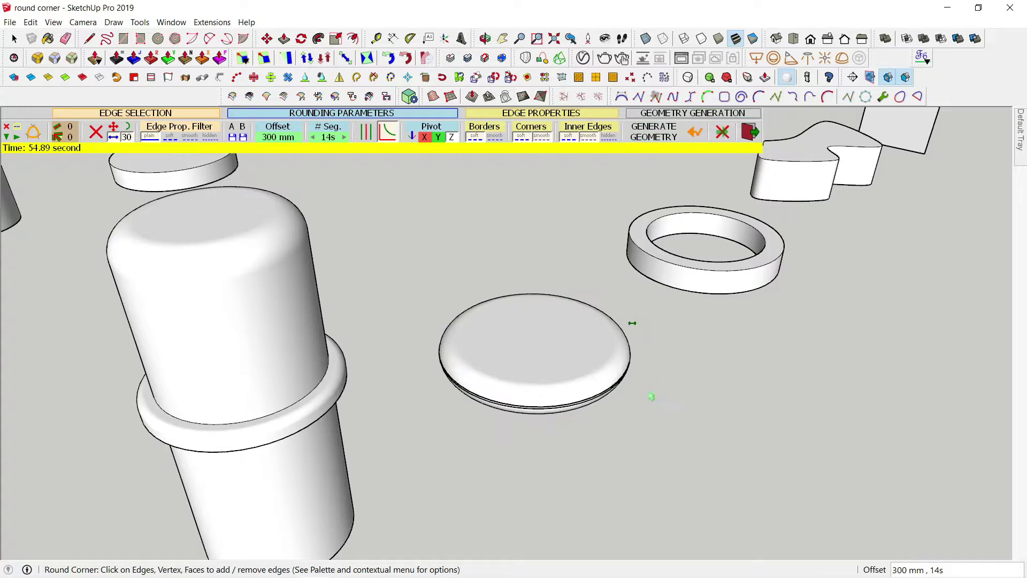
{"action": "mouse_move", "coordinate": [648, 406]}
{"action": "middle_mouse_down"}
{"action": "mouse_move", "coordinate": [638, 360]}
{"action": "mouse_move", "coordinate": [722, 277]}
{"action": "mouse_move", "coordinate": [603, 427]}
{"action": "middle_mouse_up"}
{"action": "key", "text": "space"}
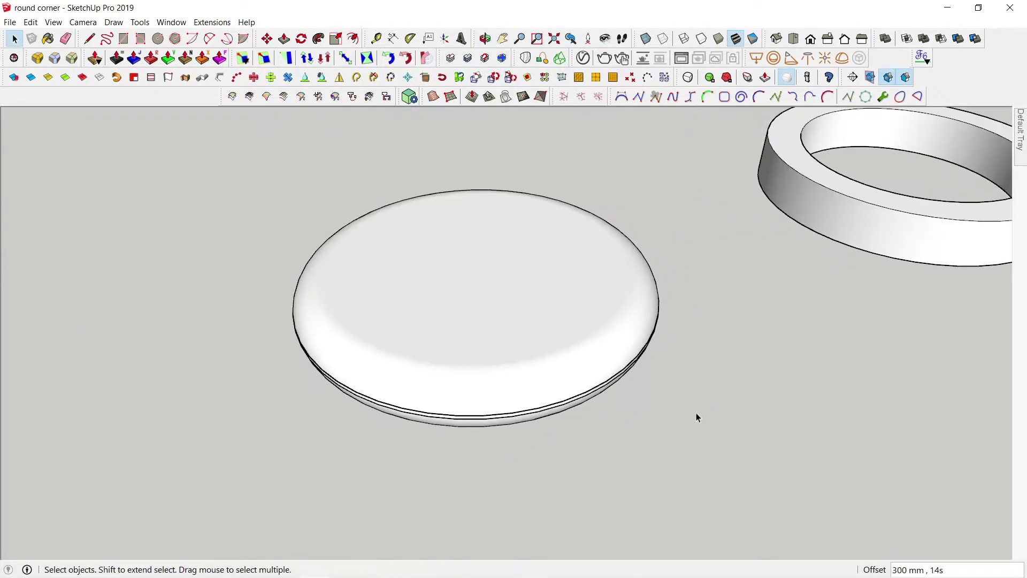
{"action": "mouse_move", "coordinate": [697, 415]}
{"action": "middle_mouse_down"}
{"action": "mouse_move", "coordinate": [619, 424]}
{"action": "mouse_move", "coordinate": [421, 358]}
{"action": "middle_mouse_up"}
Step: Select the ring's circular edges and generate a 200 mm, 14-segment rounding
{"action": "left_click", "coordinate": [37, 58]}
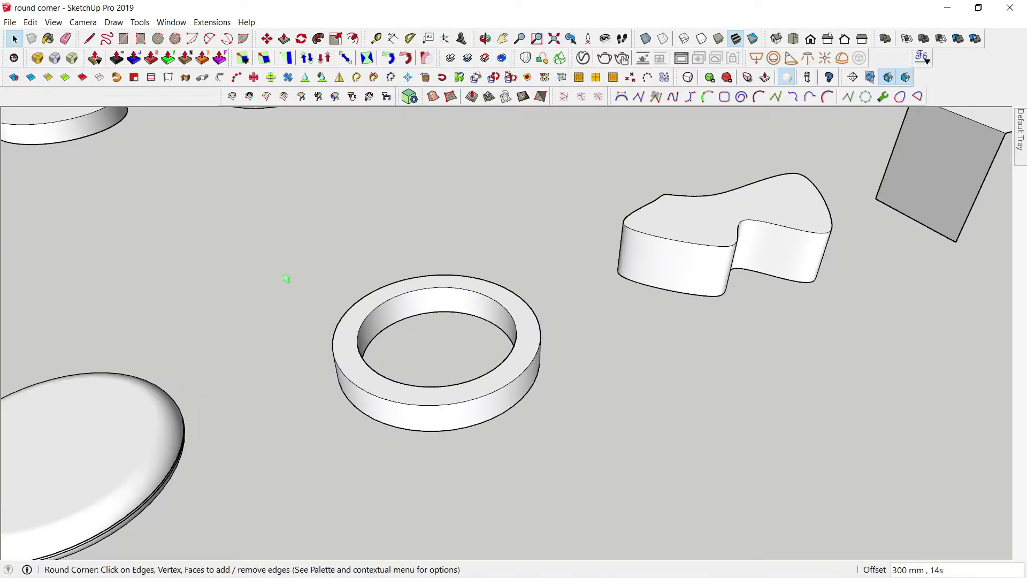
{"action": "left_click", "coordinate": [454, 405]}
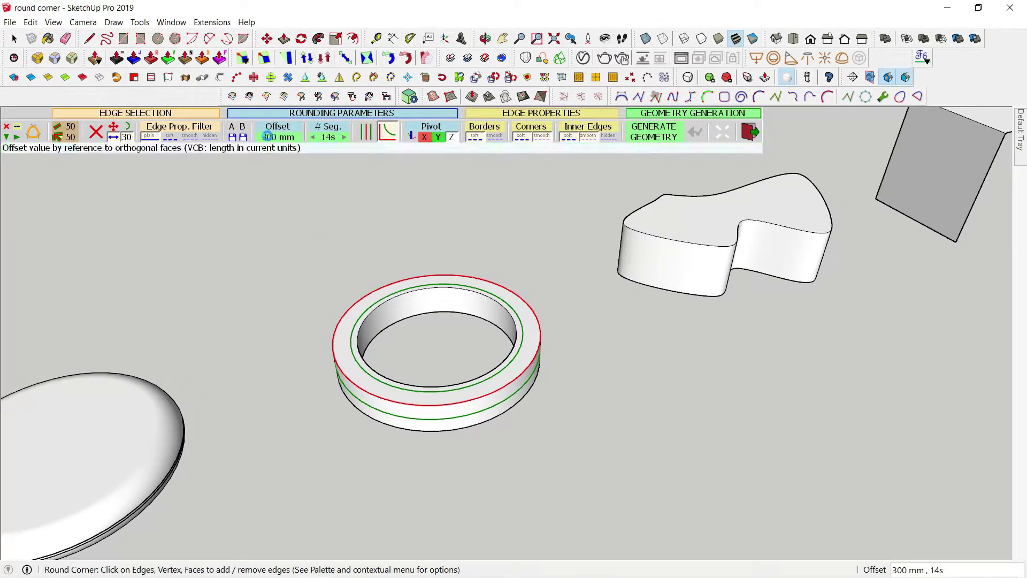
{"action": "key", "text": "space"}
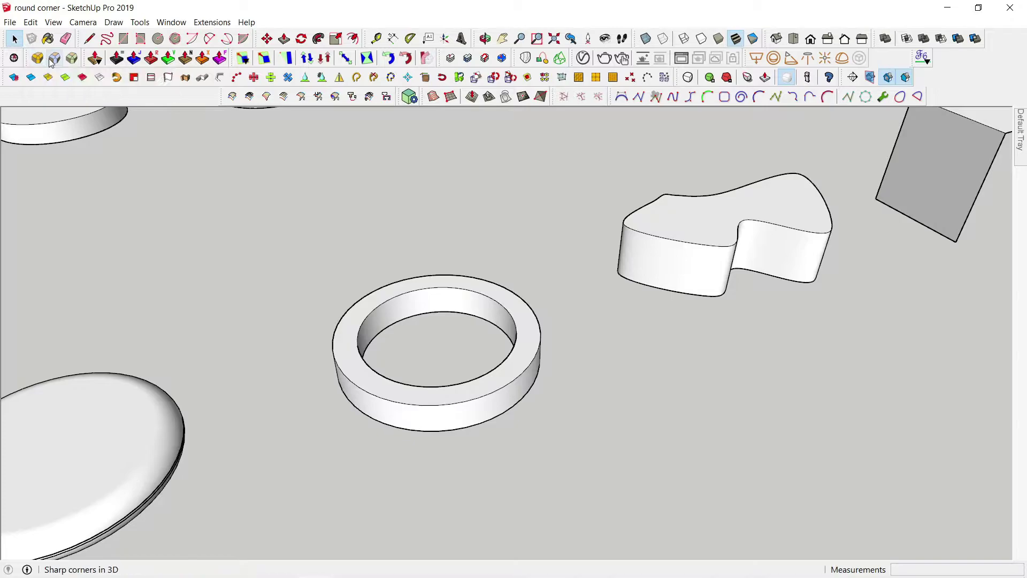
{"action": "left_click", "coordinate": [52, 60]}
{"action": "left_click", "coordinate": [408, 402]}
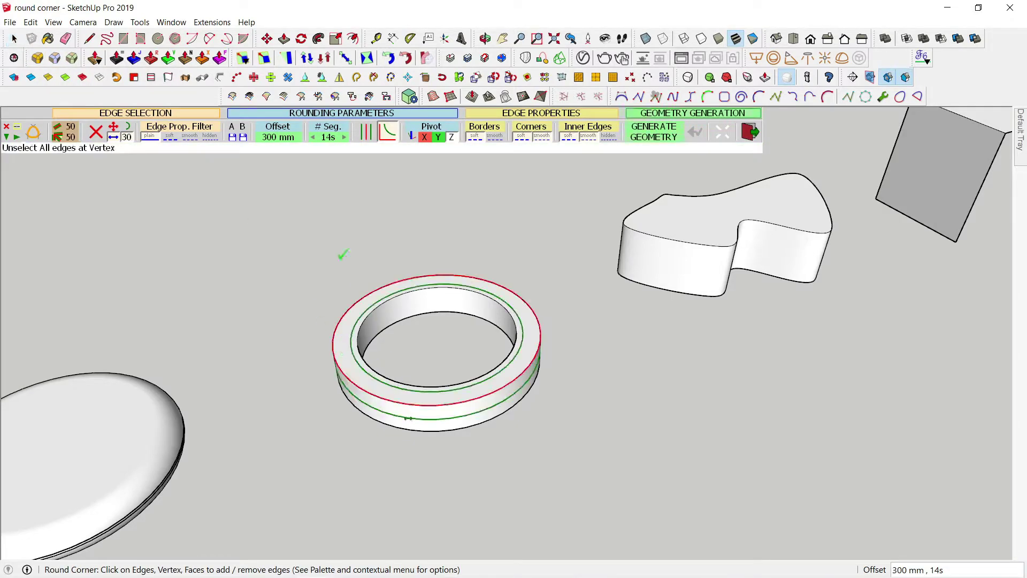
{"action": "left_click", "coordinate": [276, 138]}
{"action": "key", "text": "Return"}
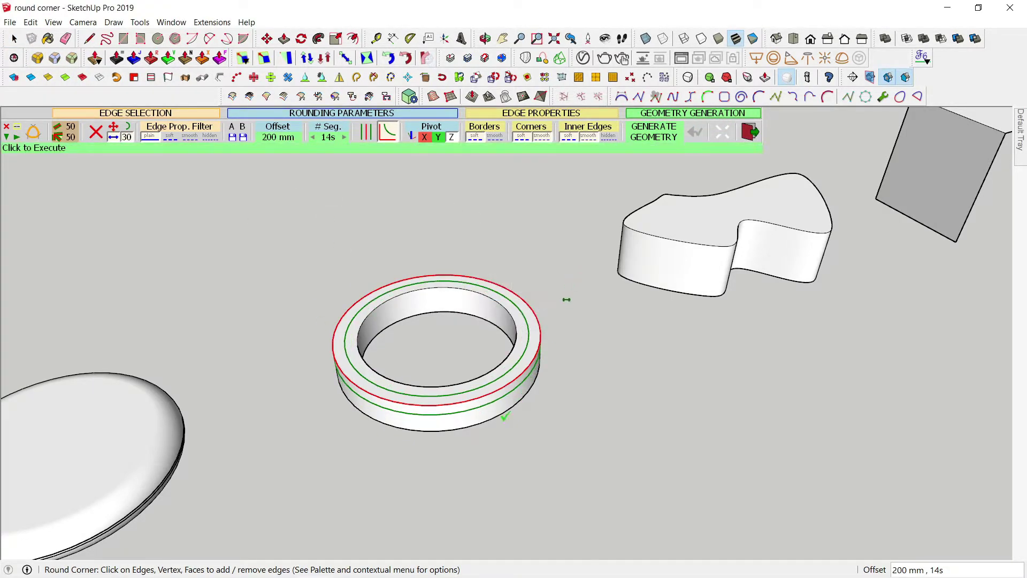
{"action": "left_click", "coordinate": [545, 444]}
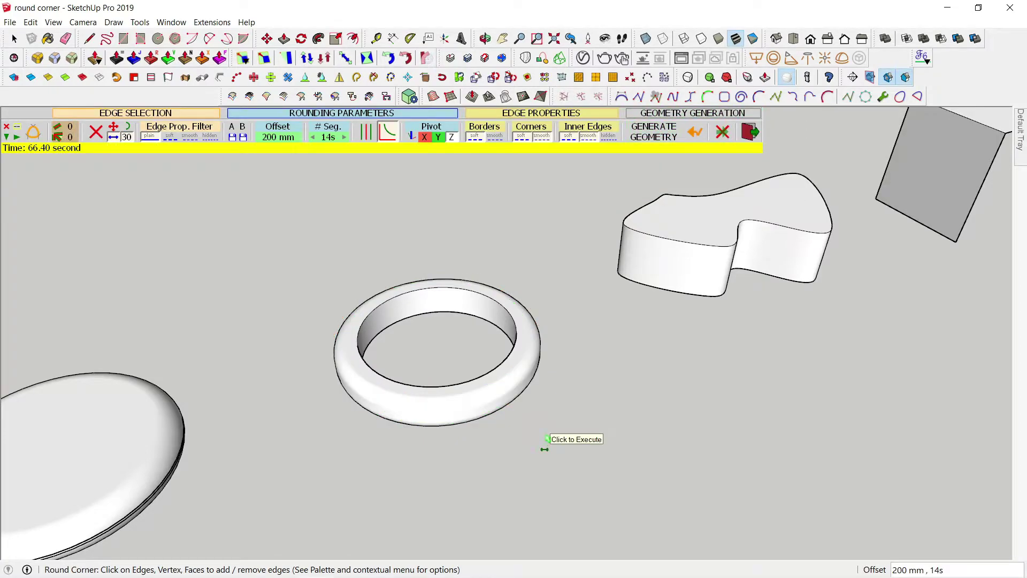
Step: Orbit and zoom around the rounded ring to inspect it
{"action": "middle_click_drag", "start_coordinate": [559, 447], "coordinate": [493, 397]}
{"action": "key", "text": "space"}
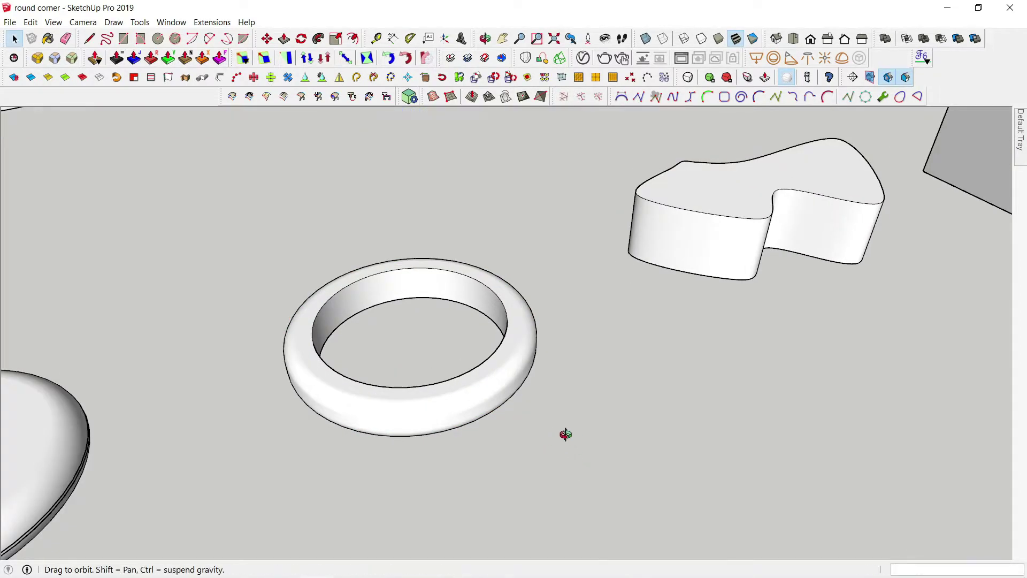
{"action": "scroll", "coordinate": [498, 370], "scroll_direction": "up", "scroll_amount": 3}
{"action": "scroll", "coordinate": [486, 328], "scroll_direction": "down", "scroll_amount": 2}
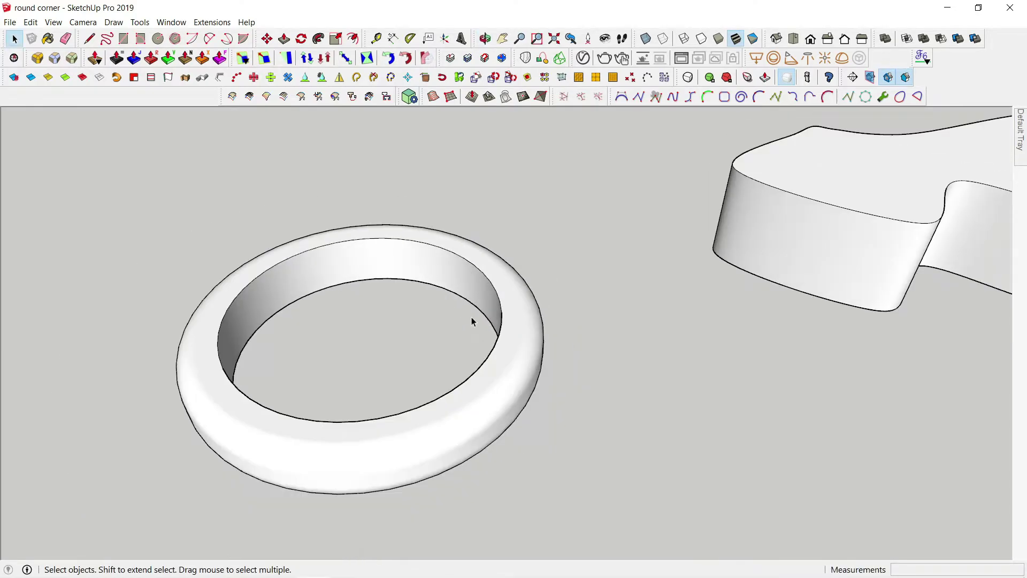
{"action": "scroll", "coordinate": [470, 317], "scroll_direction": "down", "scroll_amount": 2}
Step: Round the edges at the bottom of the ring's hole at 100 mm, correcting a 50 mm entry
{"action": "left_click", "coordinate": [83, 76]}
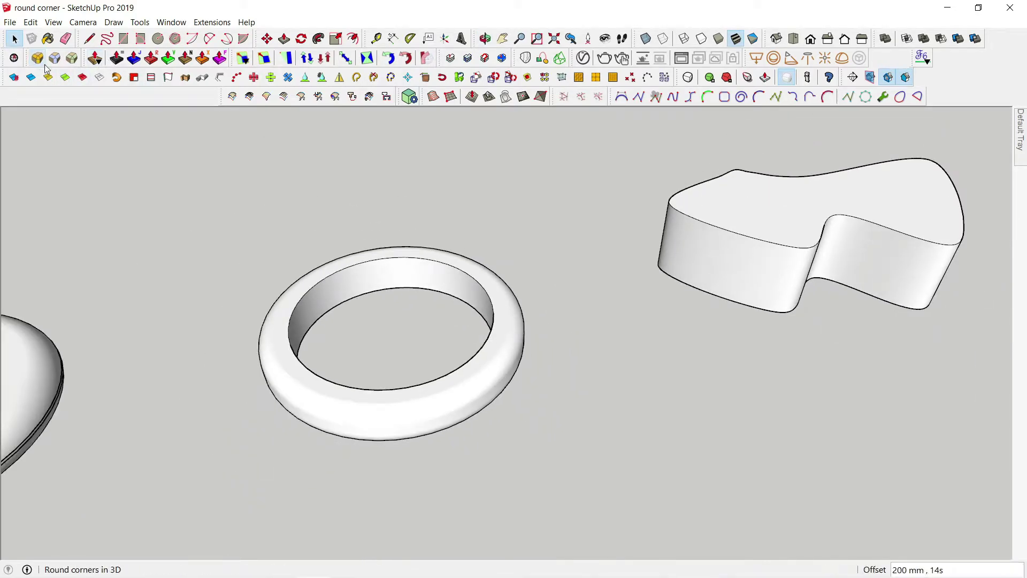
{"action": "left_click", "coordinate": [403, 261]}
{"action": "left_click", "coordinate": [270, 138]}
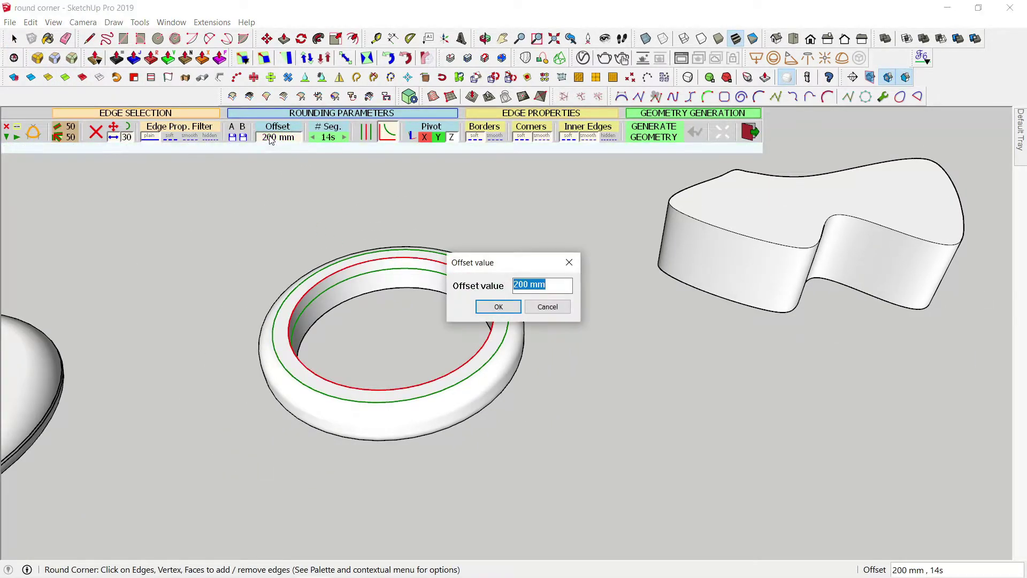
{"action": "type", "text": "0"}
{"action": "key", "text": "Return"}
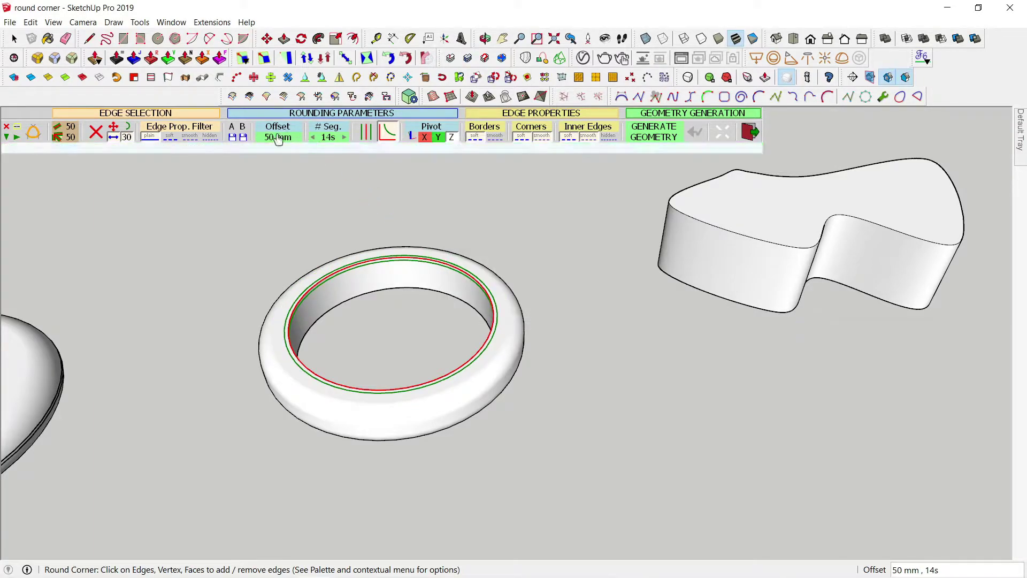
{"action": "left_click", "coordinate": [276, 138]}
{"action": "type", "text": "00"}
{"action": "key", "text": "Return"}
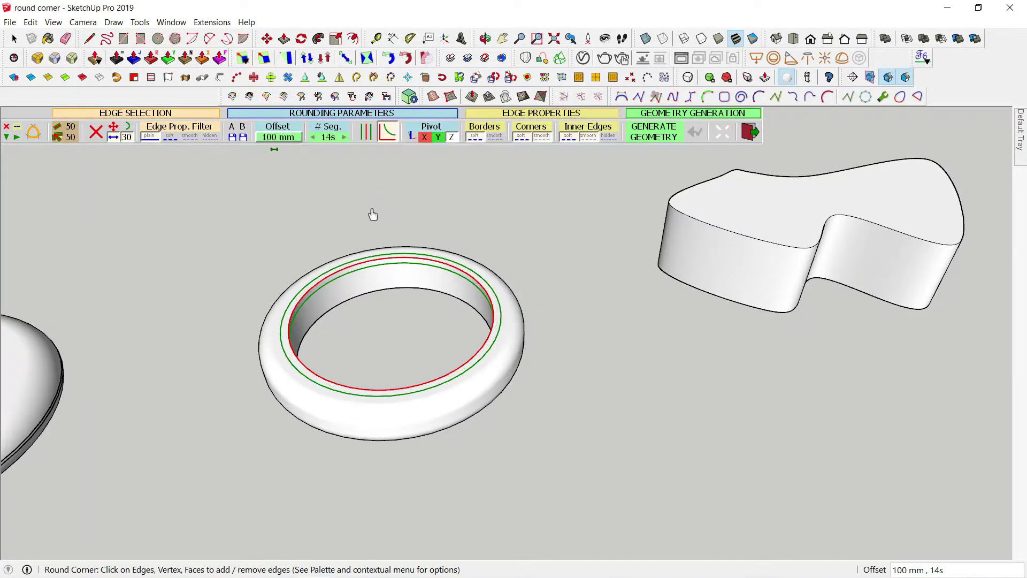
{"action": "left_click", "coordinate": [586, 315]}
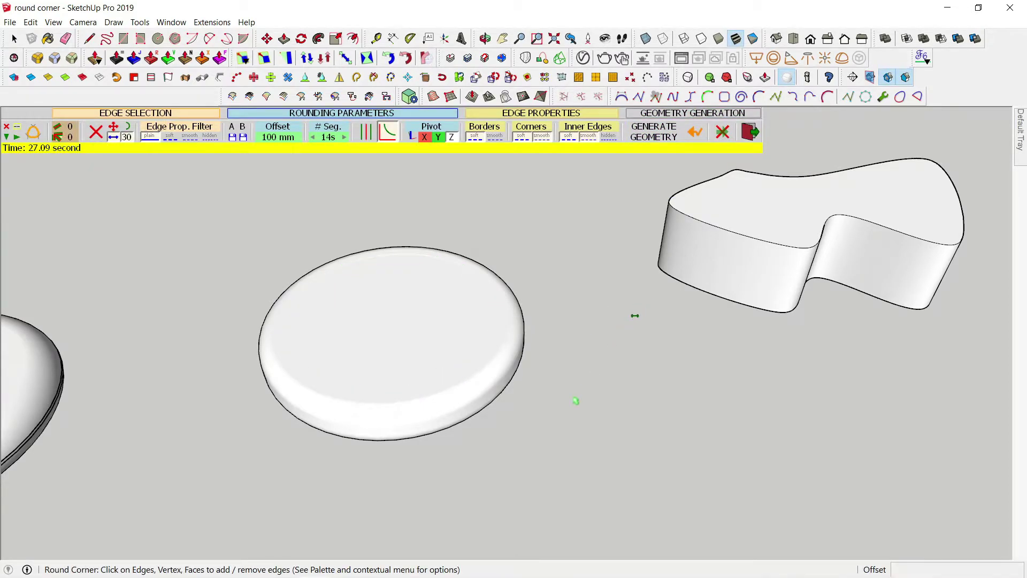
Step: Look down into the ring and delete the face filling its hole
{"action": "scroll", "coordinate": [575, 401], "scroll_direction": "down", "scroll_amount": 2}
{"action": "middle_click_drag", "start_coordinate": [568, 431], "coordinate": [474, 293]}
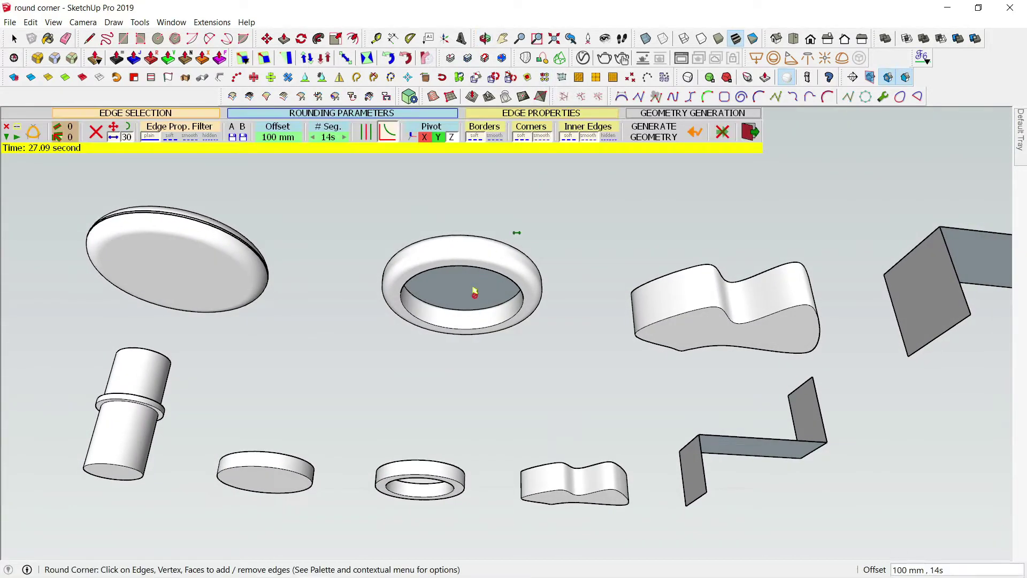
{"action": "scroll", "coordinate": [474, 293], "scroll_direction": "up", "scroll_amount": 2}
{"action": "scroll", "coordinate": [481, 311], "scroll_direction": "down", "scroll_amount": 1}
{"action": "key", "text": "space"}
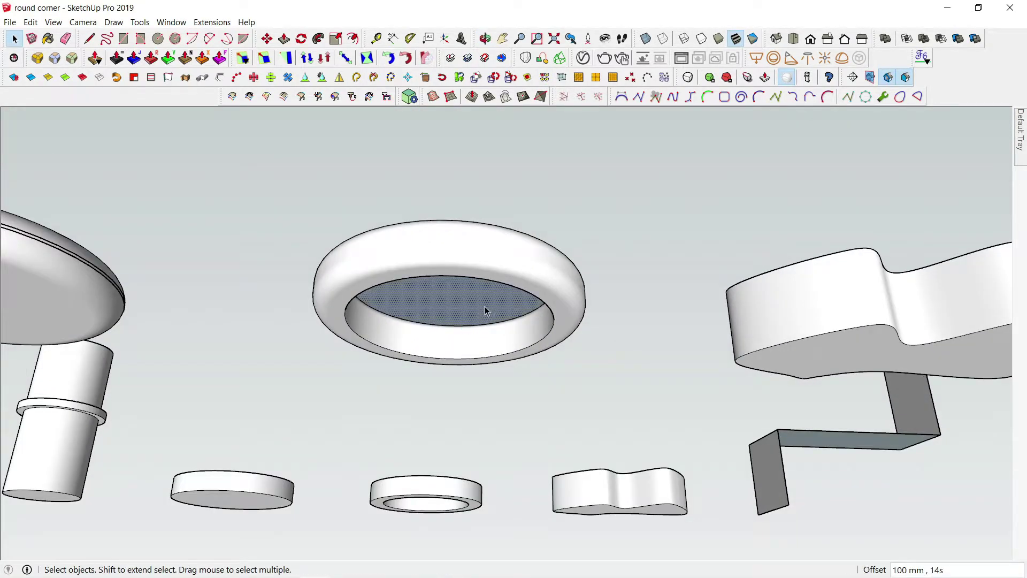
{"action": "mouse_move", "coordinate": [485, 306]}
{"action": "middle_mouse_down"}
{"action": "mouse_move", "coordinate": [481, 546]}
{"action": "mouse_move", "coordinate": [497, 540]}
{"action": "middle_mouse_up"}
{"action": "key", "text": "Delete"}
Step: Orbit around the opened ring to inspect its rounded inner and outer edges
{"action": "mouse_move", "coordinate": [521, 450]}
{"action": "middle_mouse_down"}
{"action": "mouse_move", "coordinate": [550, 528]}
{"action": "mouse_move", "coordinate": [618, 328]}
{"action": "middle_mouse_up"}
{"action": "scroll", "coordinate": [570, 371], "scroll_direction": "up", "scroll_amount": 3}
{"action": "mouse_move", "coordinate": [570, 372]}
{"action": "middle_mouse_down"}
{"action": "mouse_move", "coordinate": [618, 355]}
{"action": "mouse_move", "coordinate": [680, 212]}
{"action": "middle_mouse_up"}
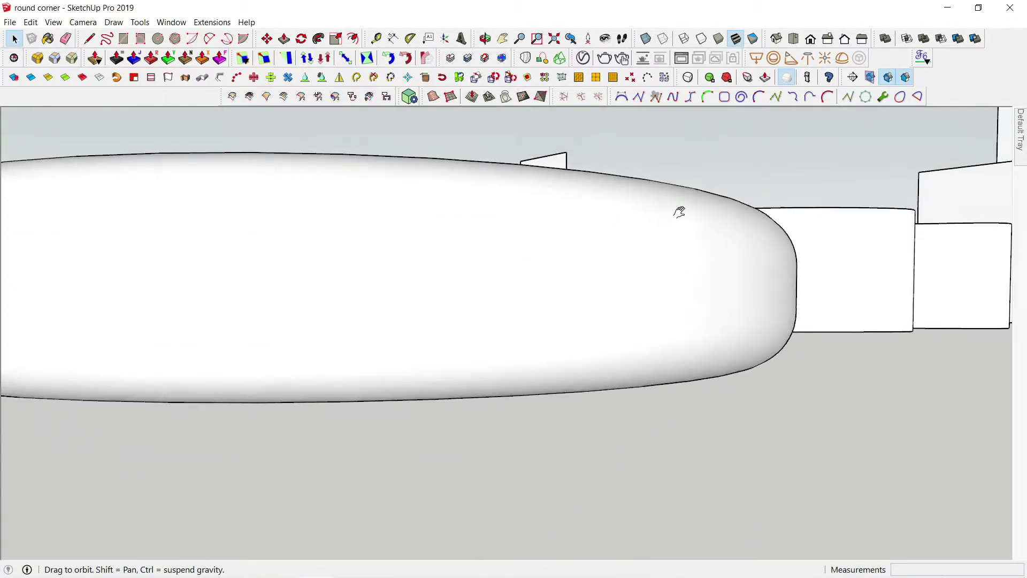
{"action": "scroll", "coordinate": [680, 213], "scroll_direction": "down", "scroll_amount": 2}
{"action": "mouse_move", "coordinate": [576, 176]}
{"action": "middle_mouse_down"}
{"action": "mouse_move", "coordinate": [594, 266]}
{"action": "mouse_move", "coordinate": [598, 484]}
{"action": "mouse_move", "coordinate": [679, 420]}
{"action": "mouse_move", "coordinate": [325, 379]}
{"action": "mouse_move", "coordinate": [424, 393]}
{"action": "middle_mouse_up"}
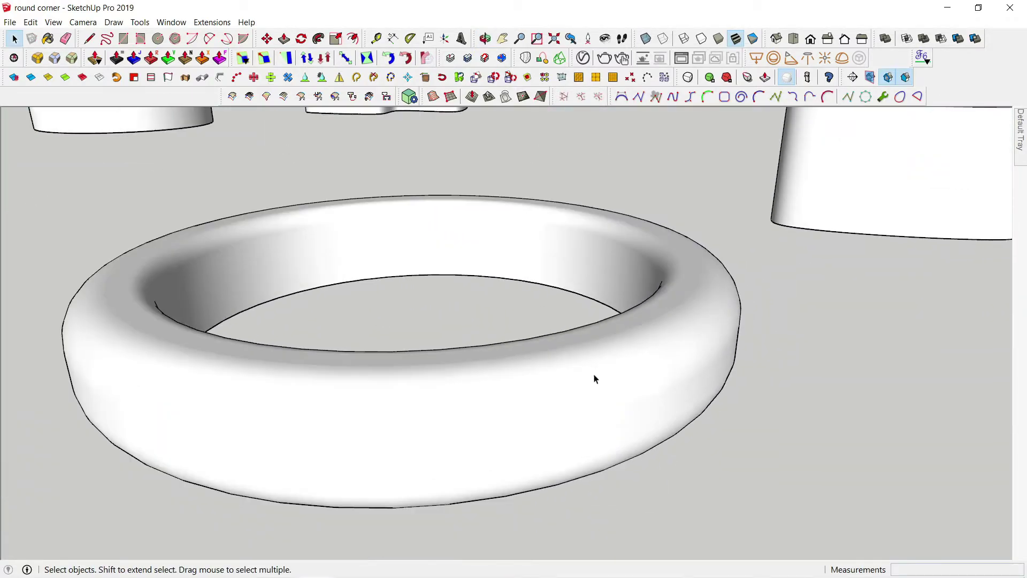
{"action": "scroll", "coordinate": [595, 378], "scroll_direction": "down", "scroll_amount": 3}
{"action": "scroll", "coordinate": [422, 389], "scroll_direction": "up", "scroll_amount": 2}
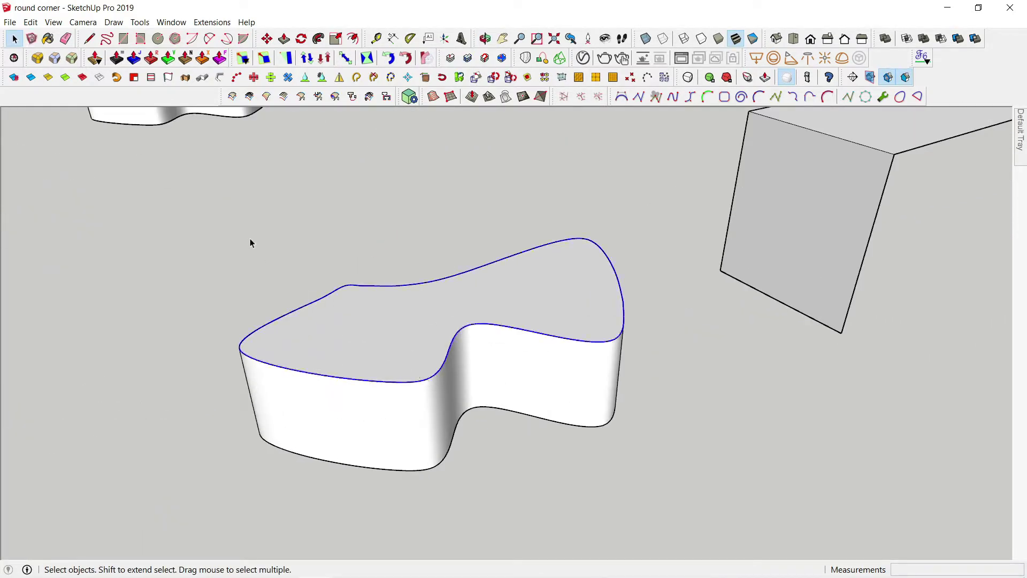
Step: Pick the curved slab's top edge loop and generate a 100 mm rounding
{"action": "left_click", "coordinate": [33, 60]}
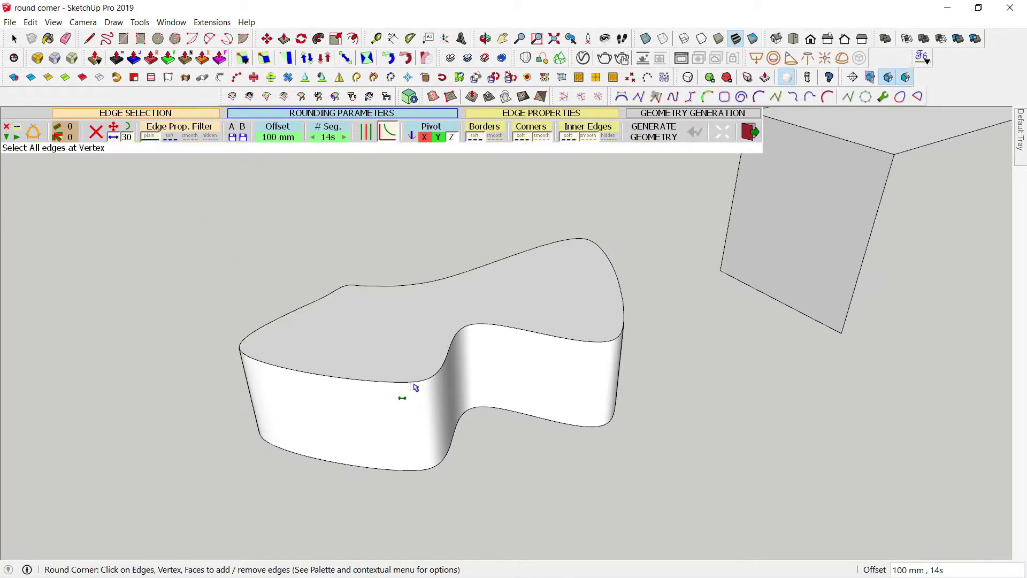
{"action": "left_click", "coordinate": [414, 384]}
{"action": "left_click", "coordinate": [669, 381]}
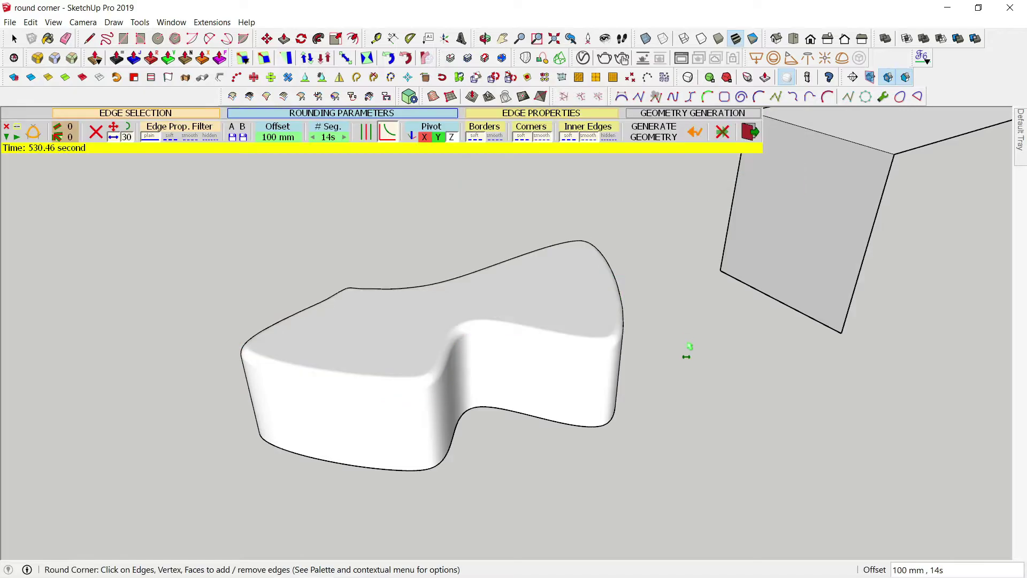
{"action": "key", "text": "space"}
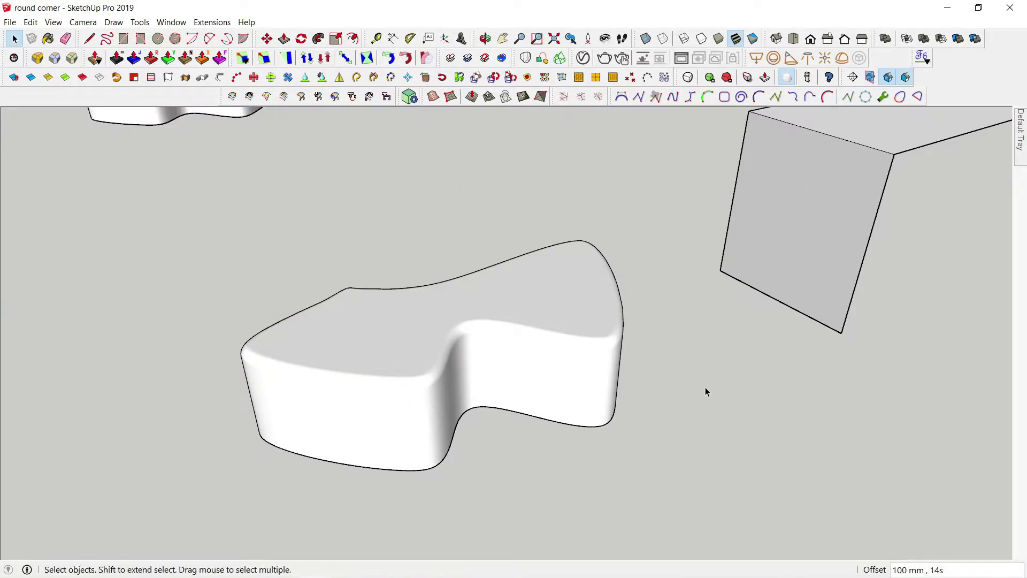
{"action": "scroll", "coordinate": [695, 404], "scroll_direction": "down", "scroll_amount": 3}
{"action": "mouse_move", "coordinate": [685, 420]}
{"action": "middle_mouse_down"}
{"action": "mouse_move", "coordinate": [737, 366]}
{"action": "mouse_move", "coordinate": [659, 427]}
{"action": "middle_mouse_up"}
Step: Round the folded panel's first bend with a 500 mm offset
{"action": "scroll", "coordinate": [508, 470], "scroll_direction": "up", "scroll_amount": 3}
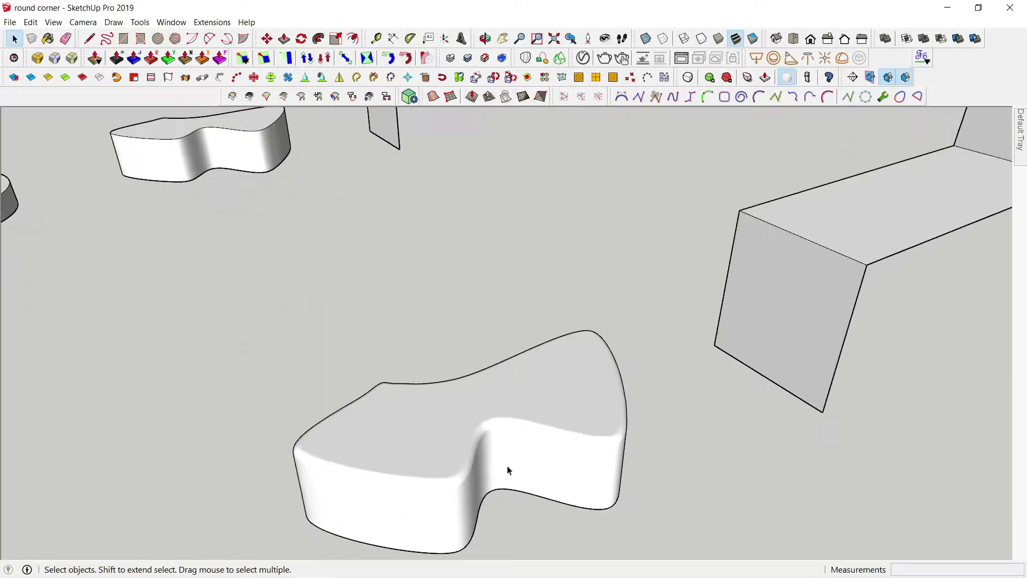
{"action": "scroll", "coordinate": [442, 466], "scroll_direction": "up", "scroll_amount": 3}
{"action": "mouse_move", "coordinate": [442, 466]}
{"action": "middle_mouse_down"}
{"action": "mouse_move", "coordinate": [492, 425]}
{"action": "mouse_move", "coordinate": [682, 341]}
{"action": "mouse_move", "coordinate": [892, 358]}
{"action": "mouse_move", "coordinate": [910, 304]}
{"action": "mouse_move", "coordinate": [447, 470]}
{"action": "mouse_move", "coordinate": [612, 429]}
{"action": "mouse_move", "coordinate": [358, 490]}
{"action": "mouse_move", "coordinate": [287, 447]}
{"action": "mouse_move", "coordinate": [338, 269]}
{"action": "middle_mouse_up"}
{"action": "key", "text": "r"}
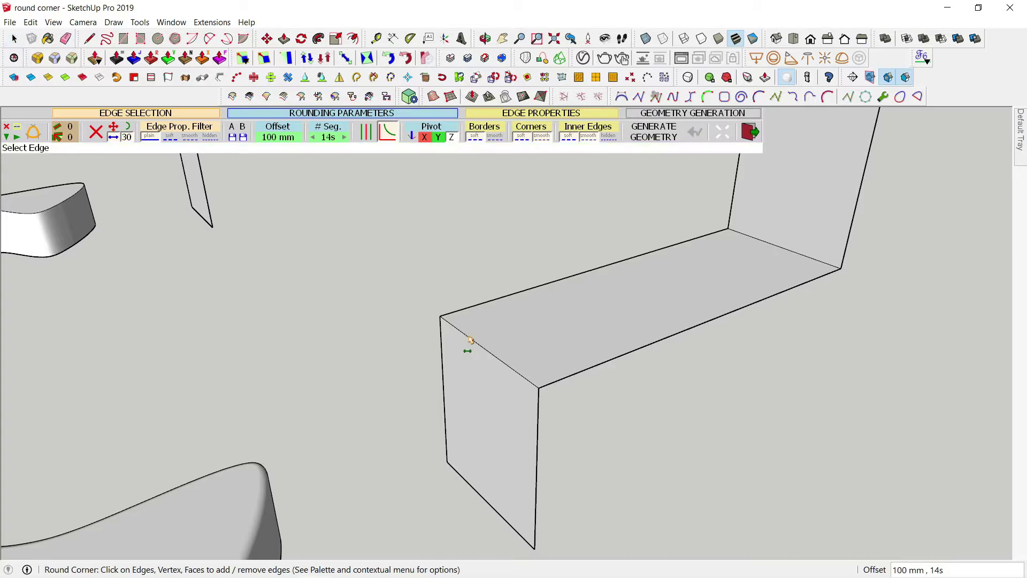
{"action": "left_click", "coordinate": [279, 138]}
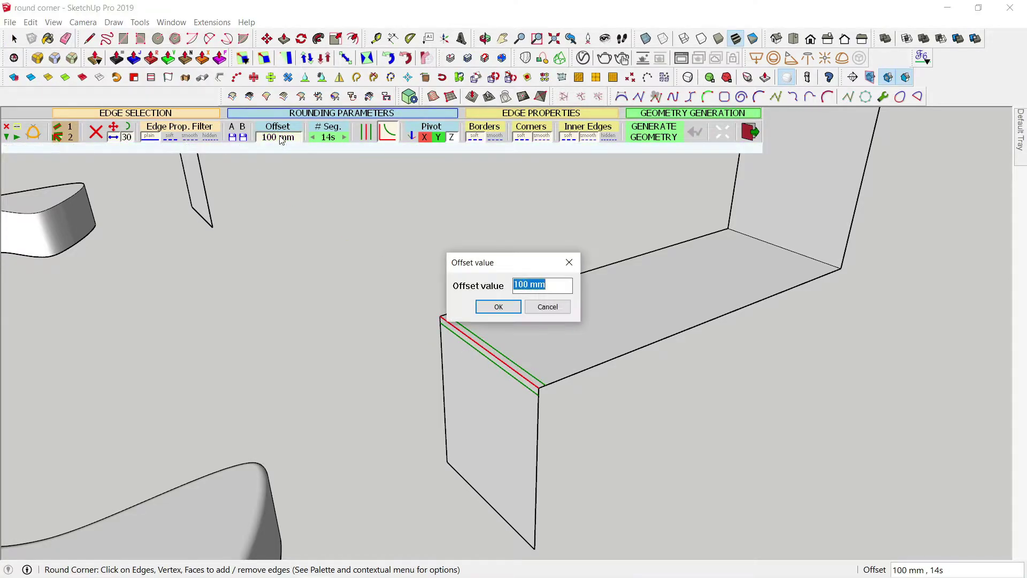
{"action": "type", "text": "500"}
{"action": "key", "text": "Return"}
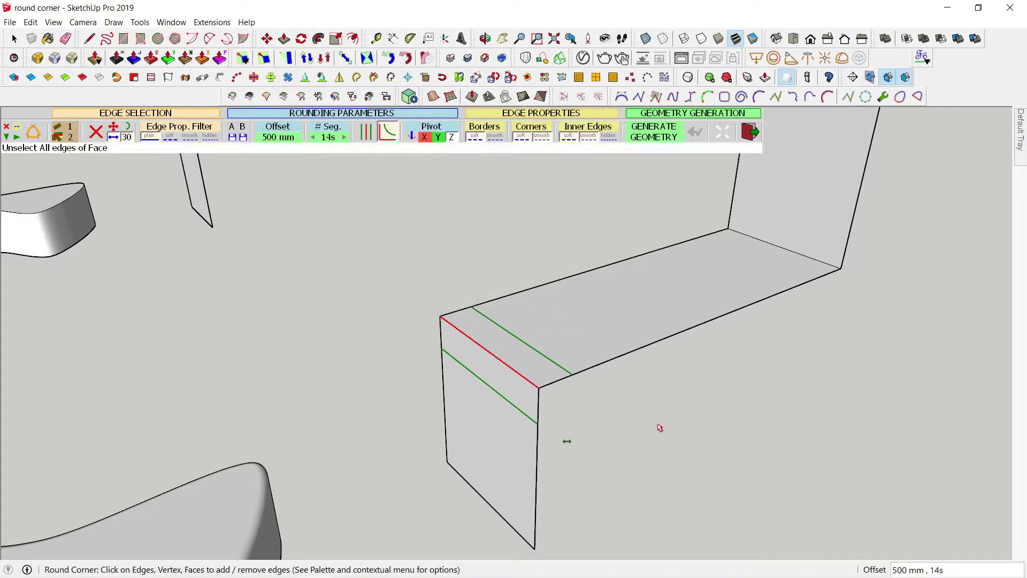
{"action": "key", "text": "Return"}
{"action": "key", "text": "space"}
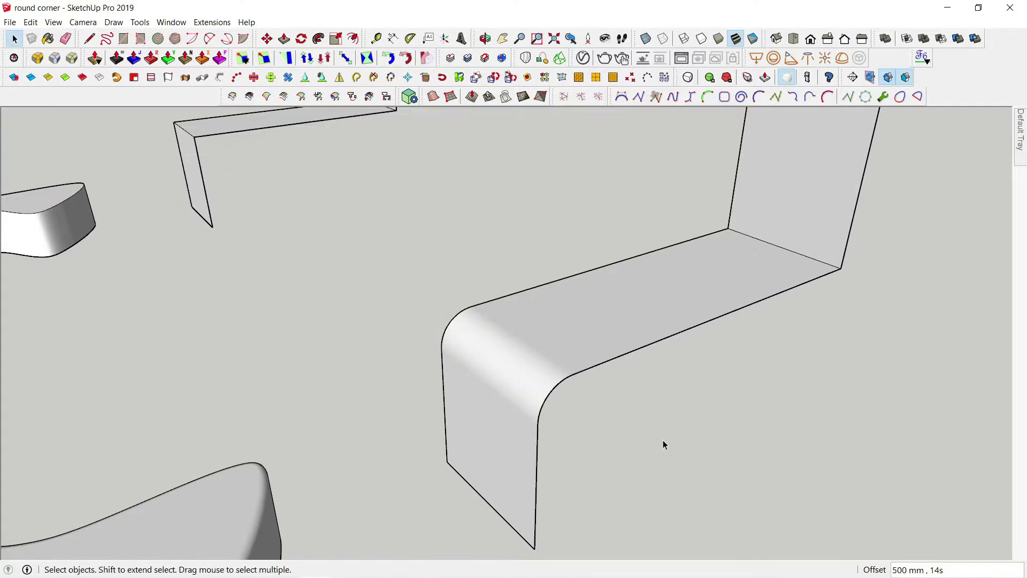
Step: Round the panel's other bend with a 1000 mm offset
{"action": "mouse_move", "coordinate": [663, 445]}
{"action": "middle_mouse_down"}
{"action": "mouse_move", "coordinate": [594, 458]}
{"action": "mouse_move", "coordinate": [517, 400]}
{"action": "mouse_move", "coordinate": [569, 401]}
{"action": "mouse_move", "coordinate": [488, 541]}
{"action": "middle_mouse_up"}
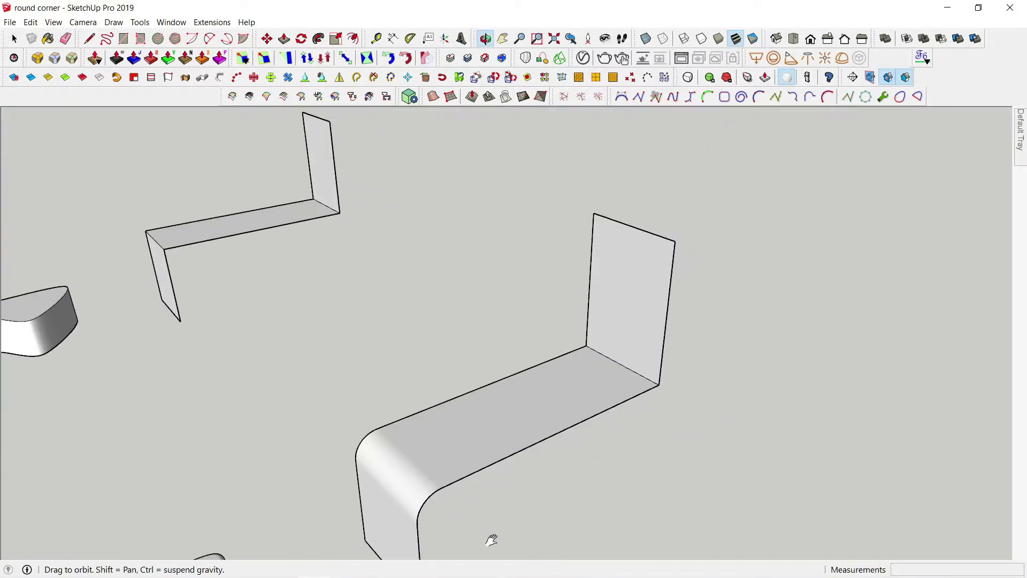
{"action": "left_click", "coordinate": [37, 59]}
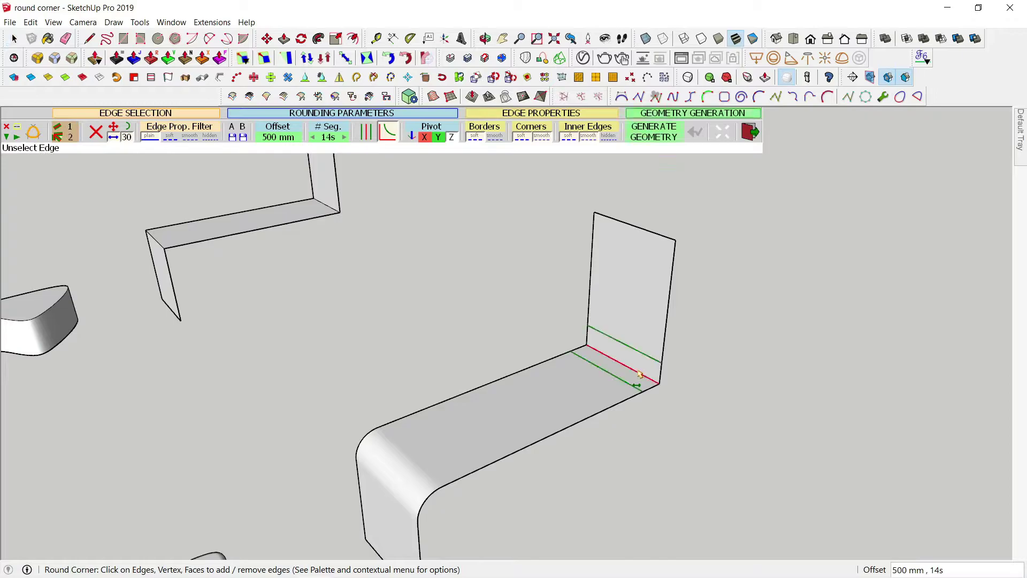
{"action": "left_click", "coordinate": [277, 137]}
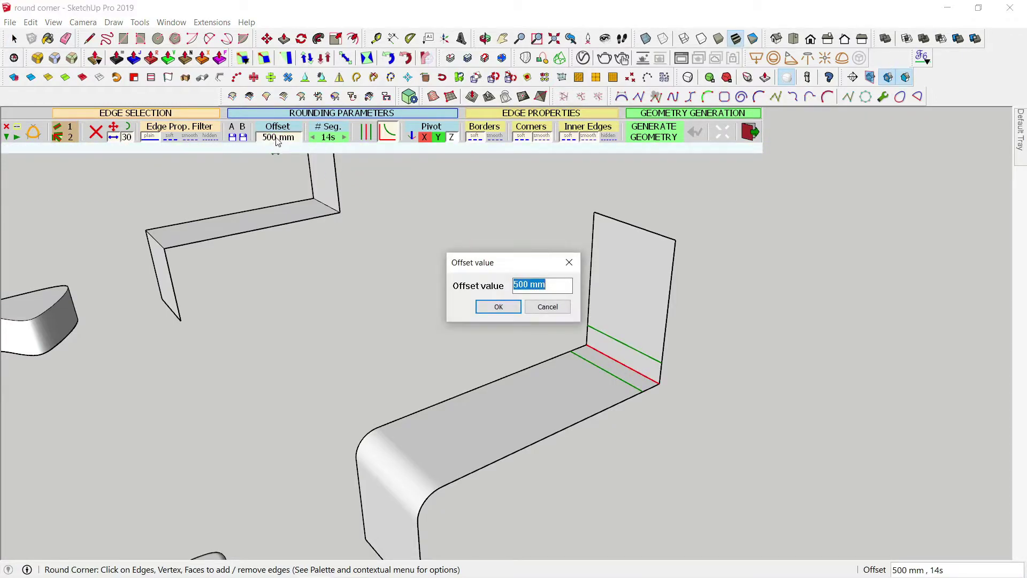
{"action": "type", "text": "00"}
{"action": "key", "text": "Return"}
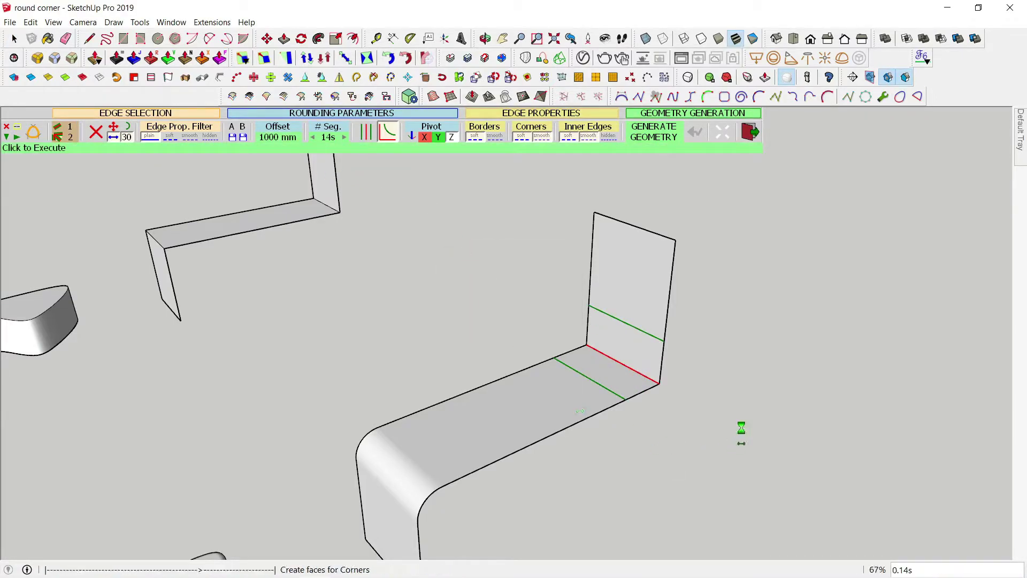
{"action": "key", "text": "space"}
Step: Bevel all twelve edges of the small cube with the RoundCorner Bevel tool
{"action": "mouse_move", "coordinate": [711, 451]}
{"action": "middle_mouse_down"}
{"action": "mouse_move", "coordinate": [647, 293]}
{"action": "mouse_move", "coordinate": [672, 409]}
{"action": "mouse_move", "coordinate": [912, 362]}
{"action": "mouse_move", "coordinate": [768, 486]}
{"action": "middle_mouse_up"}
{"action": "scroll", "coordinate": [670, 406], "scroll_direction": "down", "scroll_amount": 3}
{"action": "scroll", "coordinate": [660, 432], "scroll_direction": "down", "scroll_amount": 3}
{"action": "scroll", "coordinate": [375, 428], "scroll_direction": "up", "scroll_amount": 2}
{"action": "scroll", "coordinate": [438, 463], "scroll_direction": "up", "scroll_amount": 3}
{"action": "scroll", "coordinate": [418, 364], "scroll_direction": "up", "scroll_amount": 2}
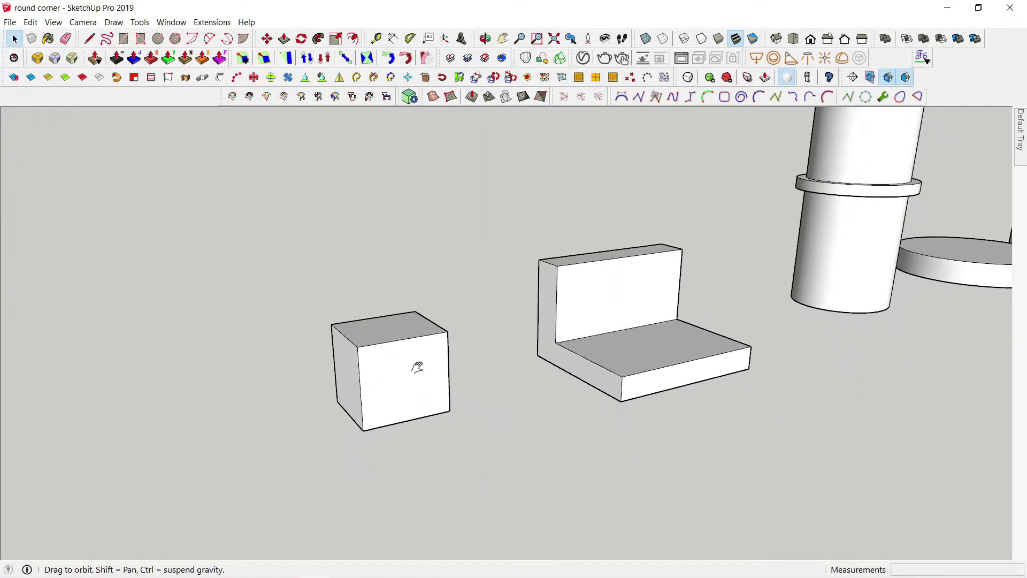
{"action": "scroll", "coordinate": [389, 365], "scroll_direction": "up", "scroll_amount": 2}
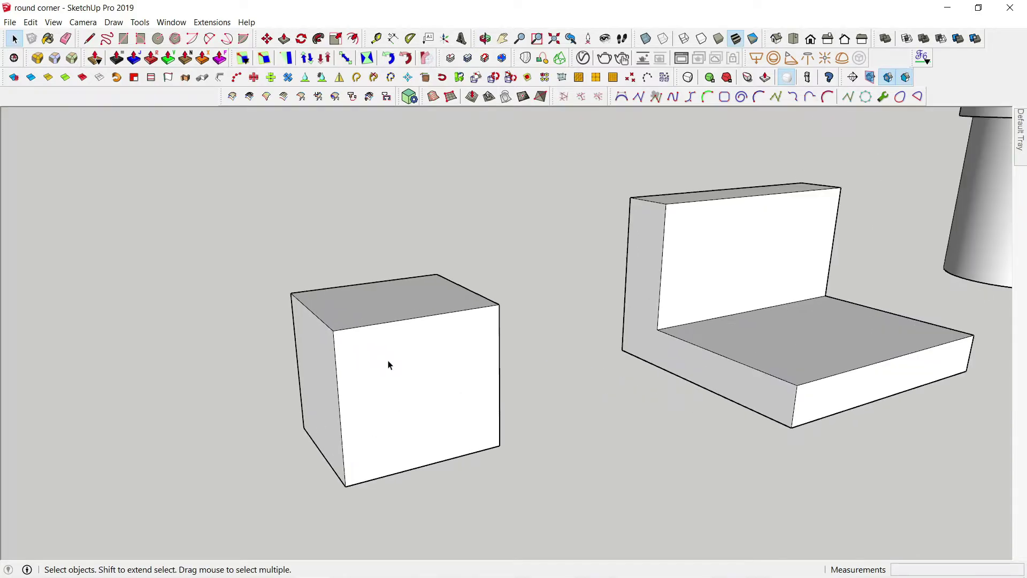
{"action": "left_click", "coordinate": [71, 58]}
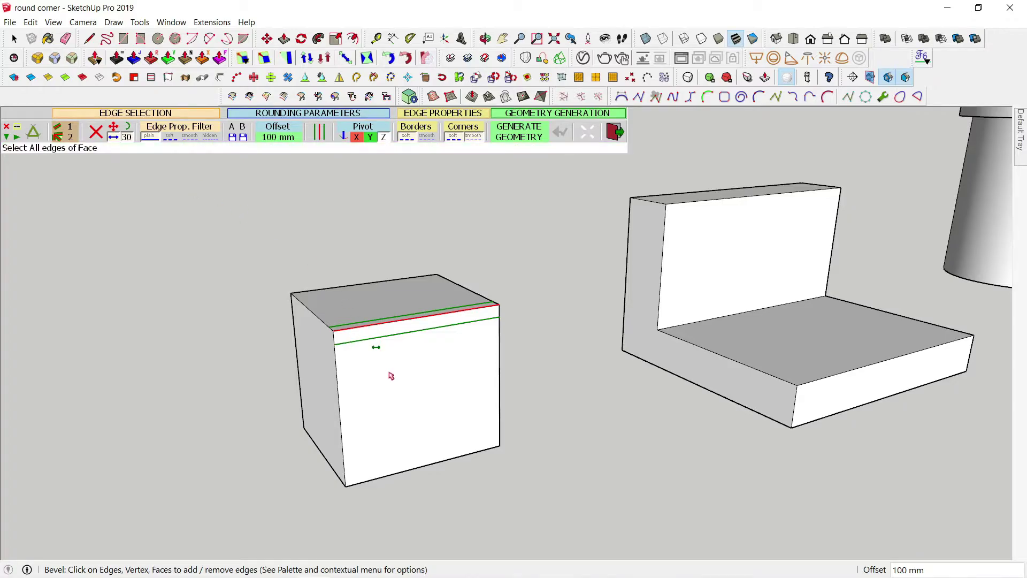
{"action": "double_click", "coordinate": [404, 307]}
{"action": "left_click", "coordinate": [551, 408]}
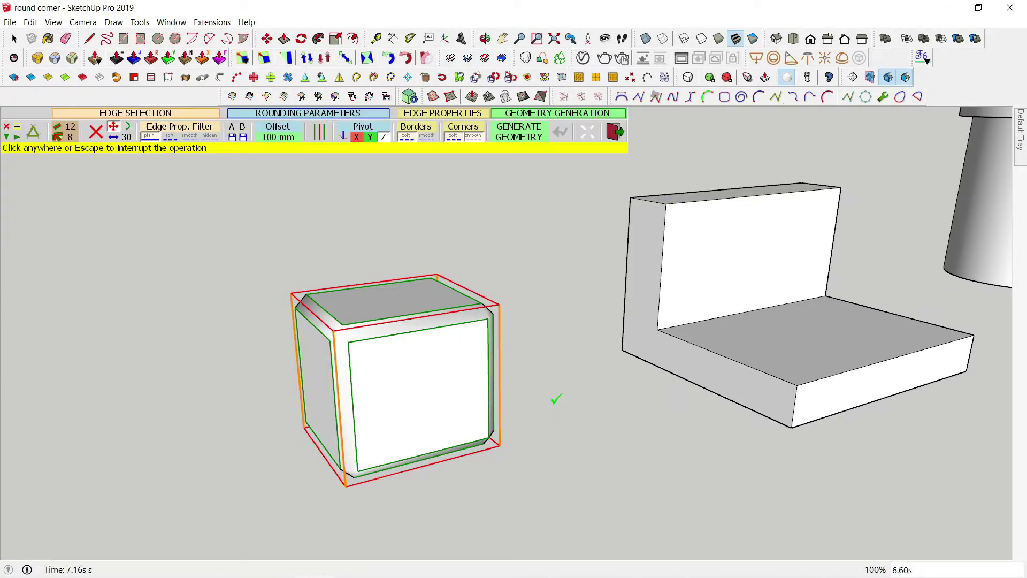
Step: Orbit around the bevelled cube to inspect its 100 mm chamfers
{"action": "mouse_move", "coordinate": [551, 413]}
{"action": "middle_mouse_down"}
{"action": "mouse_move", "coordinate": [415, 339]}
{"action": "mouse_move", "coordinate": [528, 426]}
{"action": "middle_mouse_up"}
{"action": "scroll", "coordinate": [454, 360], "scroll_direction": "up", "scroll_amount": 2}
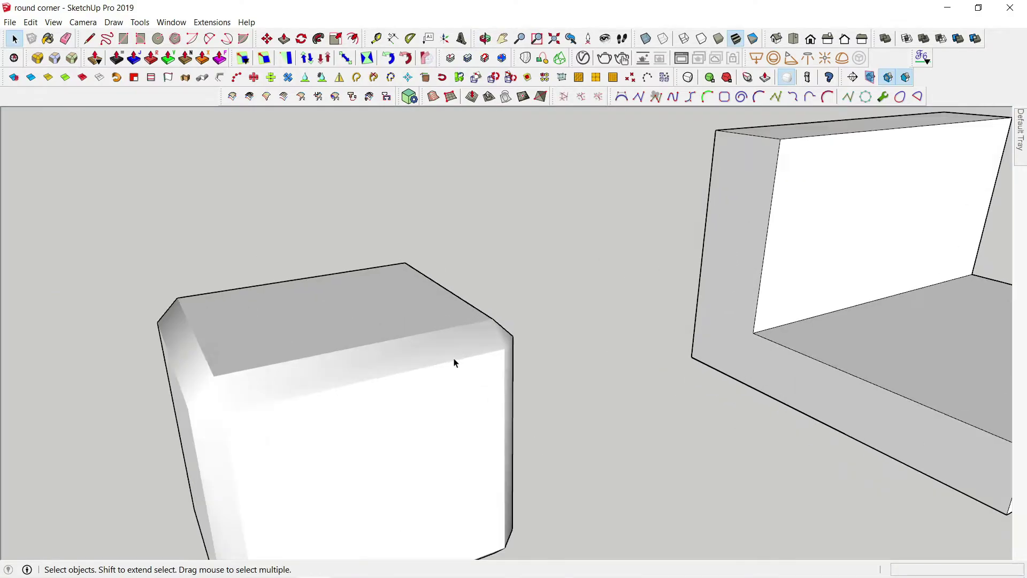
{"action": "mouse_move", "coordinate": [454, 360]}
{"action": "middle_mouse_down"}
{"action": "mouse_move", "coordinate": [291, 233]}
{"action": "mouse_move", "coordinate": [384, 331]}
{"action": "mouse_move", "coordinate": [451, 362]}
{"action": "mouse_move", "coordinate": [337, 402]}
{"action": "middle_mouse_up"}
{"action": "middle_click_drag", "start_coordinate": [403, 337], "coordinate": [134, 166]}
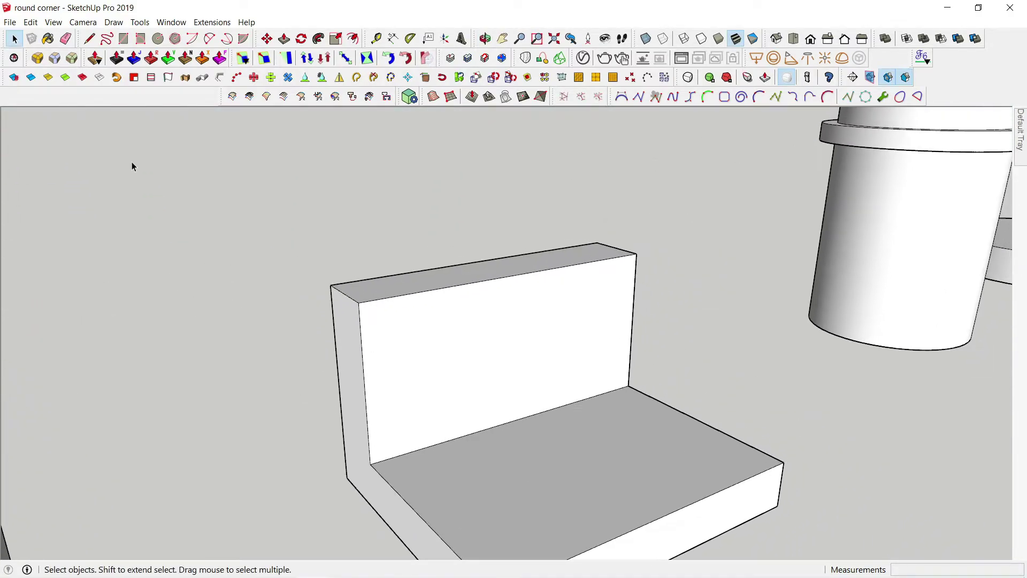
Step: Bevel the back wall's top edge at 300 mm and select the inner-corner and front edges
{"action": "left_click", "coordinate": [72, 57]}
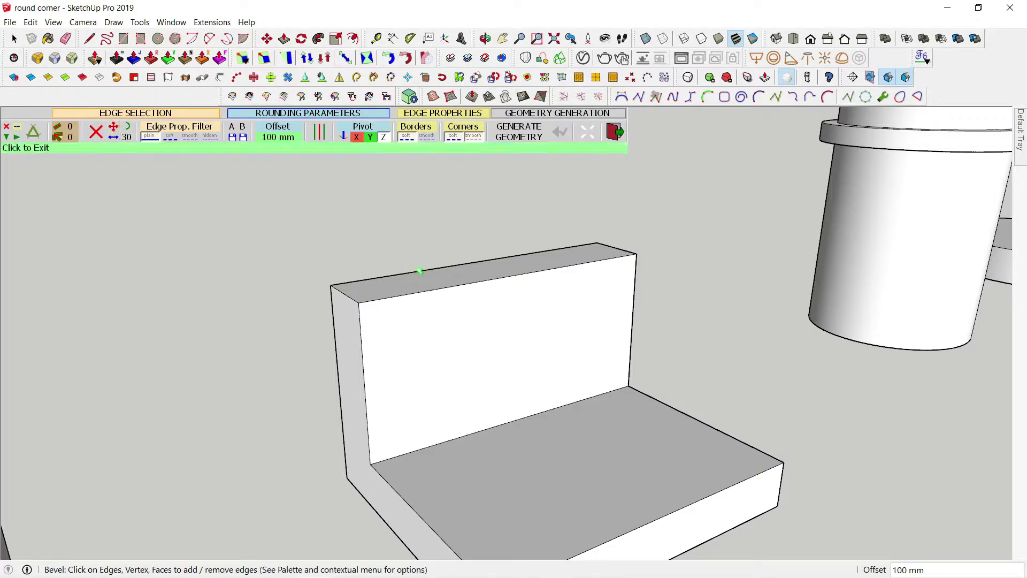
{"action": "left_click", "coordinate": [431, 291]}
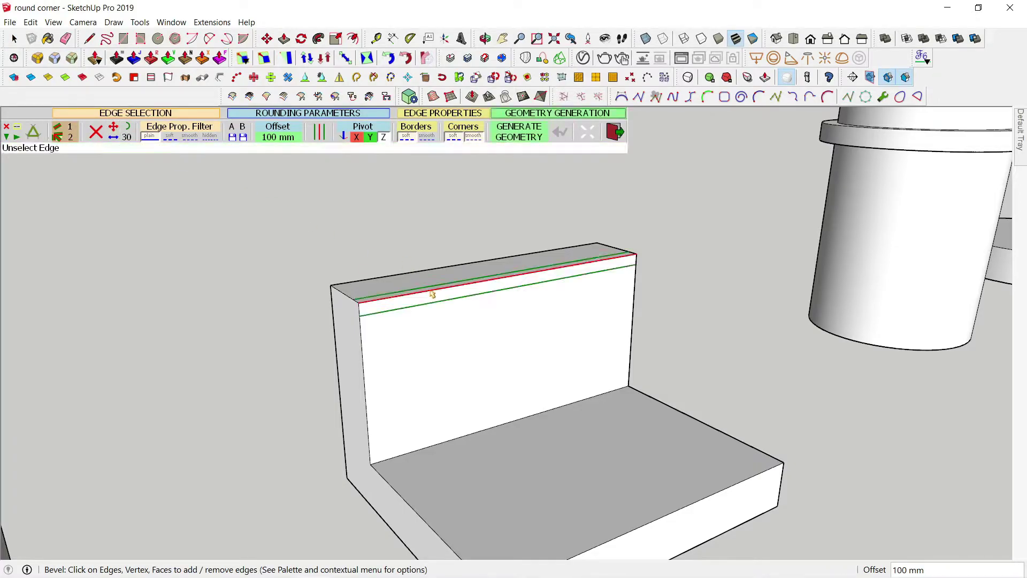
{"action": "left_click", "coordinate": [277, 134]}
{"action": "type", "text": "300"}
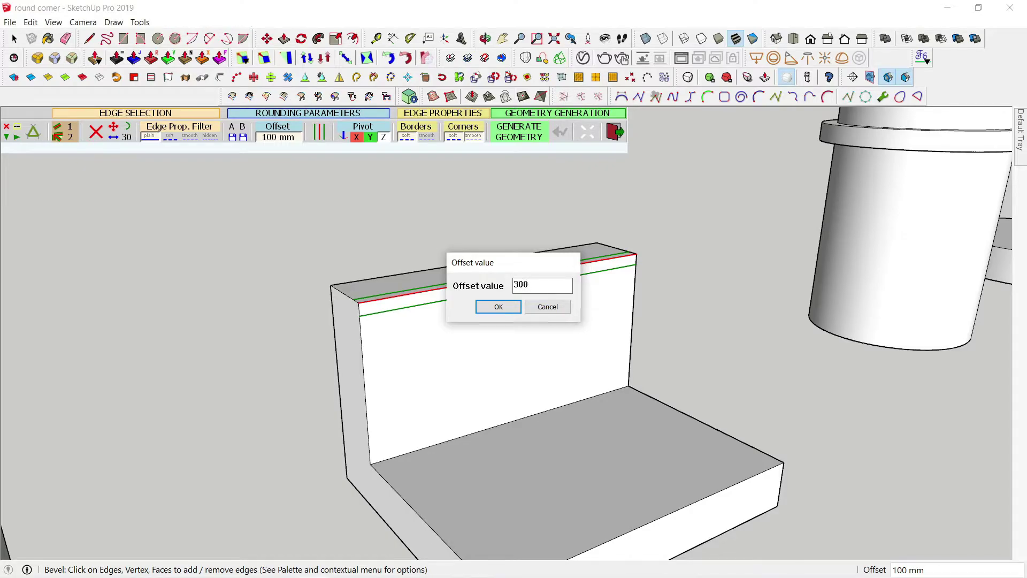
{"action": "key", "text": "Return"}
{"action": "left_click", "coordinate": [711, 302]}
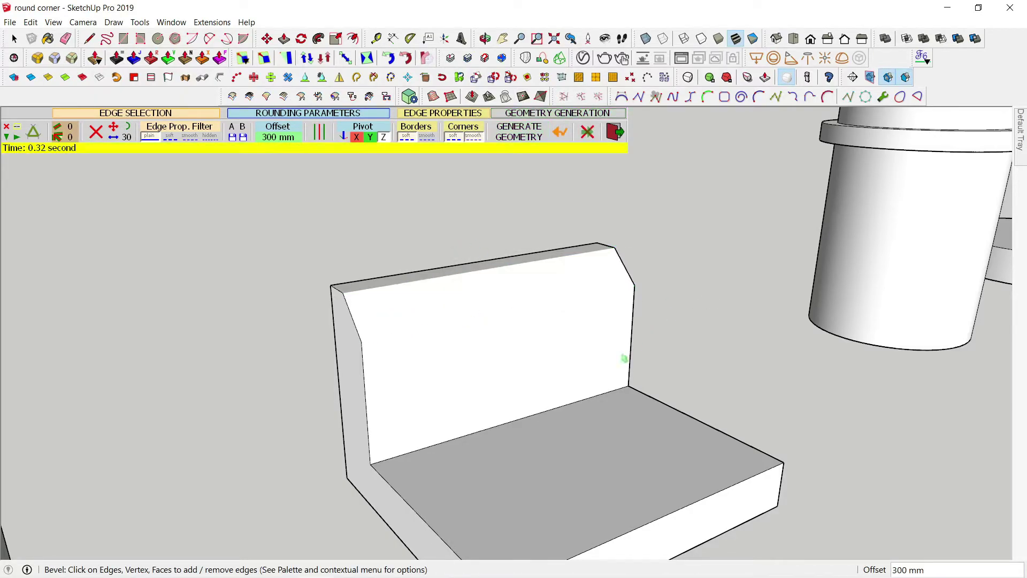
{"action": "mouse_move", "coordinate": [623, 355]}
{"action": "middle_mouse_down"}
{"action": "mouse_move", "coordinate": [619, 378]}
{"action": "mouse_move", "coordinate": [681, 339]}
{"action": "mouse_move", "coordinate": [581, 380]}
{"action": "middle_mouse_up"}
{"action": "left_click", "coordinate": [585, 383]}
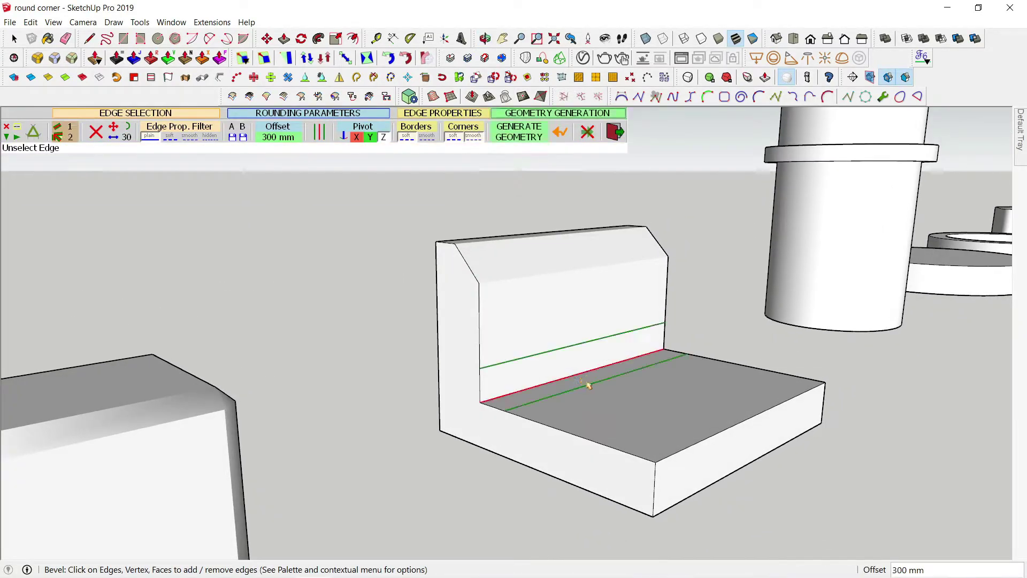
{"action": "left_click", "coordinate": [700, 450]}
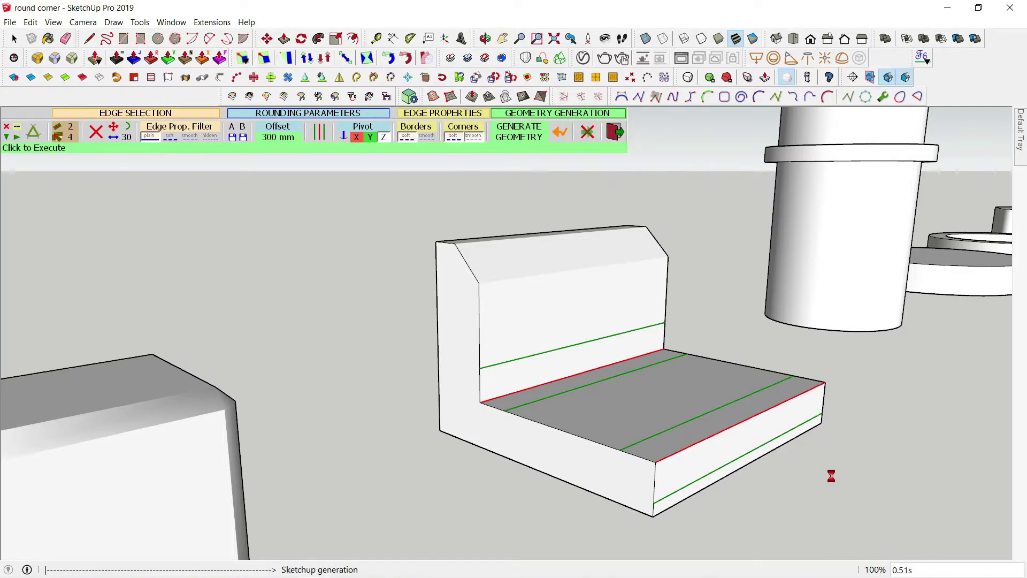
Step: Bevel the L-block's side profile and bottom corner edges with a 50 mm offset
{"action": "mouse_move", "coordinate": [837, 481]}
{"action": "middle_mouse_down"}
{"action": "mouse_move", "coordinate": [791, 474]}
{"action": "mouse_move", "coordinate": [552, 506]}
{"action": "mouse_move", "coordinate": [394, 485]}
{"action": "middle_mouse_up"}
{"action": "left_click", "coordinate": [394, 486]}
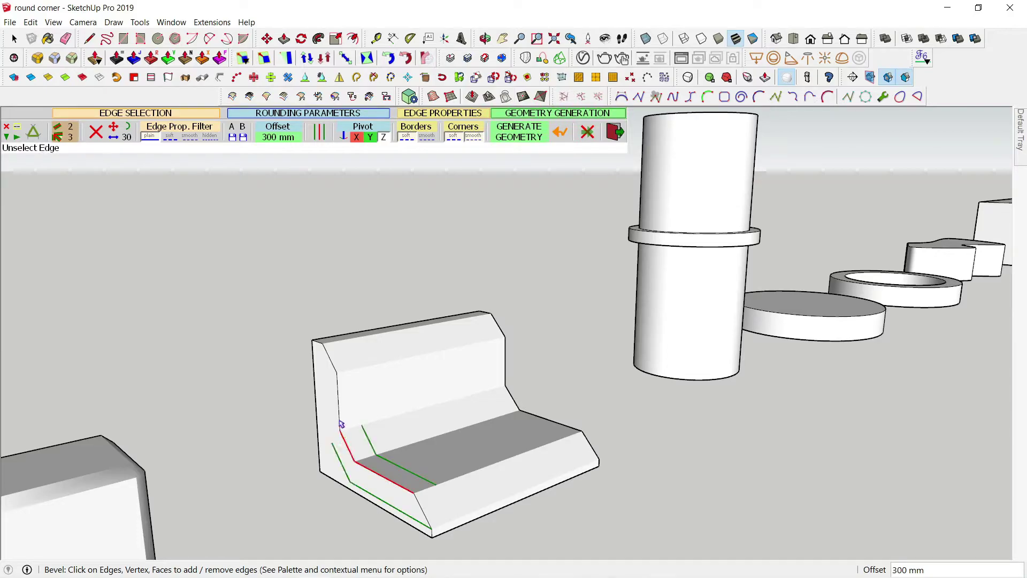
{"action": "left_click", "coordinate": [431, 533]}
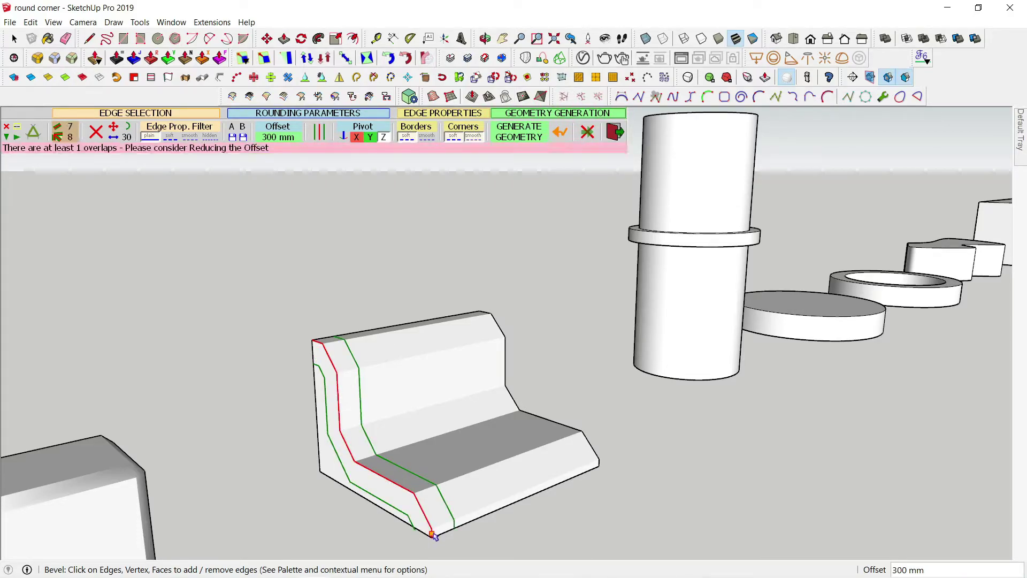
{"action": "left_click", "coordinate": [274, 137]}
{"action": "type", "text": "50"}
{"action": "key", "text": "Return"}
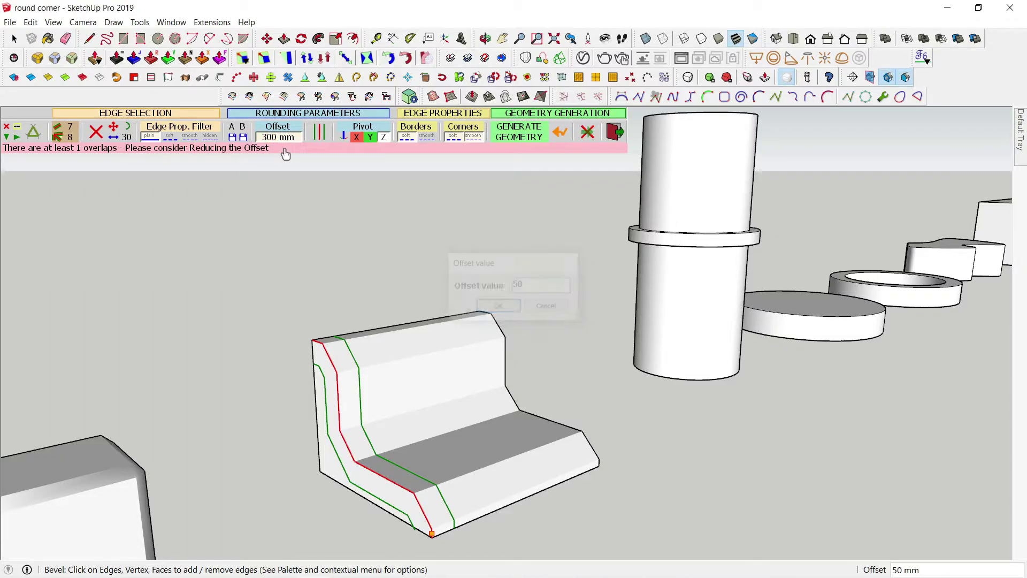
{"action": "left_click", "coordinate": [349, 259]}
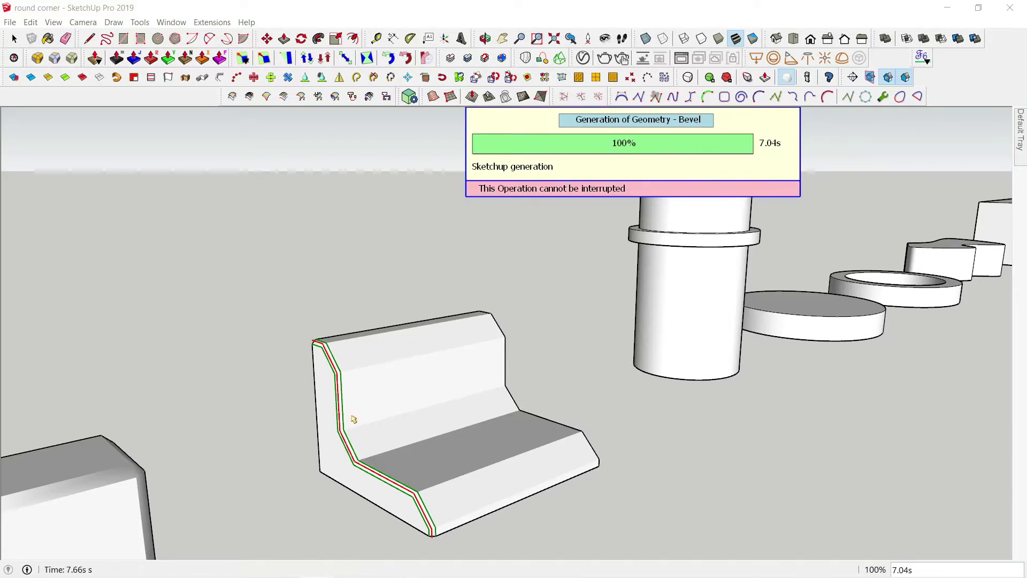
{"action": "mouse_move", "coordinate": [325, 483]}
{"action": "middle_mouse_down"}
{"action": "mouse_move", "coordinate": [230, 440]}
{"action": "mouse_move", "coordinate": [268, 477]}
{"action": "middle_mouse_up"}
Step: Inspect the bevelled L-block, selecting and then clearing one of its edges
{"action": "key", "text": "space"}
{"action": "scroll", "coordinate": [163, 334], "scroll_direction": "up", "scroll_amount": 2}
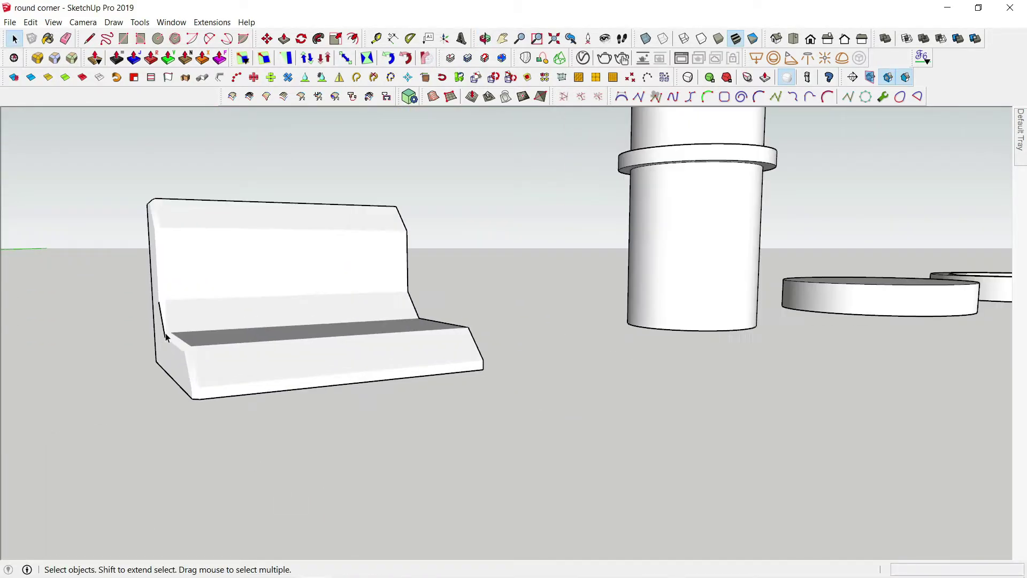
{"action": "scroll", "coordinate": [163, 334], "scroll_direction": "up", "scroll_amount": 4}
{"action": "scroll", "coordinate": [163, 334], "scroll_direction": "up", "scroll_amount": 3}
{"action": "left_click", "coordinate": [167, 339]}
{"action": "mouse_move", "coordinate": [172, 344]}
{"action": "middle_mouse_down"}
{"action": "mouse_move", "coordinate": [271, 394]}
{"action": "mouse_move", "coordinate": [188, 404]}
{"action": "mouse_move", "coordinate": [298, 412]}
{"action": "mouse_move", "coordinate": [399, 303]}
{"action": "mouse_move", "coordinate": [34, 385]}
{"action": "mouse_move", "coordinate": [264, 323]}
{"action": "mouse_move", "coordinate": [341, 266]}
{"action": "mouse_move", "coordinate": [241, 265]}
{"action": "mouse_move", "coordinate": [275, 372]}
{"action": "mouse_move", "coordinate": [335, 417]}
{"action": "mouse_move", "coordinate": [232, 491]}
{"action": "mouse_move", "coordinate": [241, 542]}
{"action": "mouse_move", "coordinate": [419, 316]}
{"action": "mouse_move", "coordinate": [321, 257]}
{"action": "middle_mouse_up"}
{"action": "left_click", "coordinate": [176, 399]}
{"action": "scroll", "coordinate": [173, 395], "scroll_direction": "down", "scroll_amount": 3}
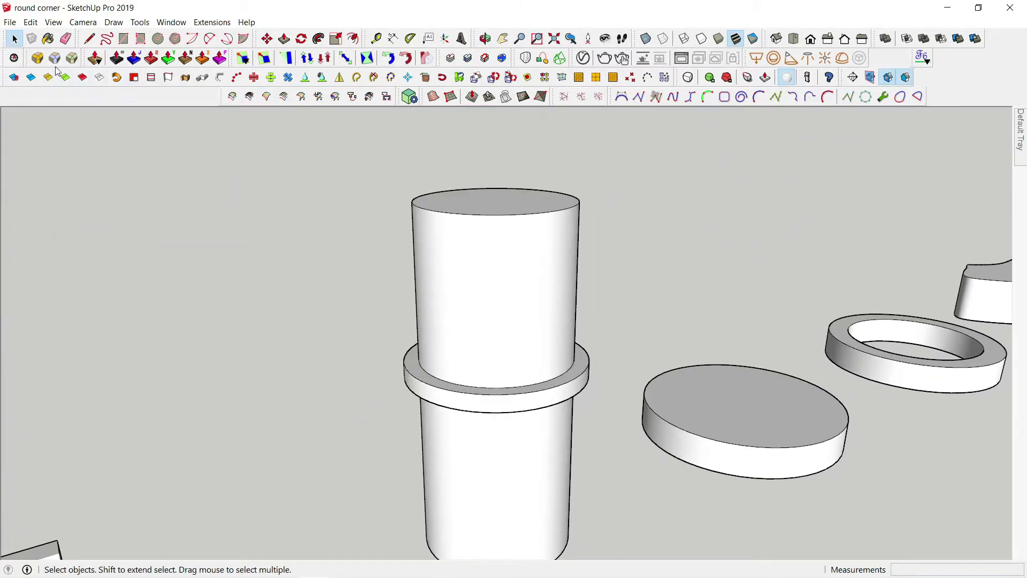
Step: Bevel the cylinder's top circular rim, settling on a 300 mm offset
{"action": "left_click", "coordinate": [72, 57]}
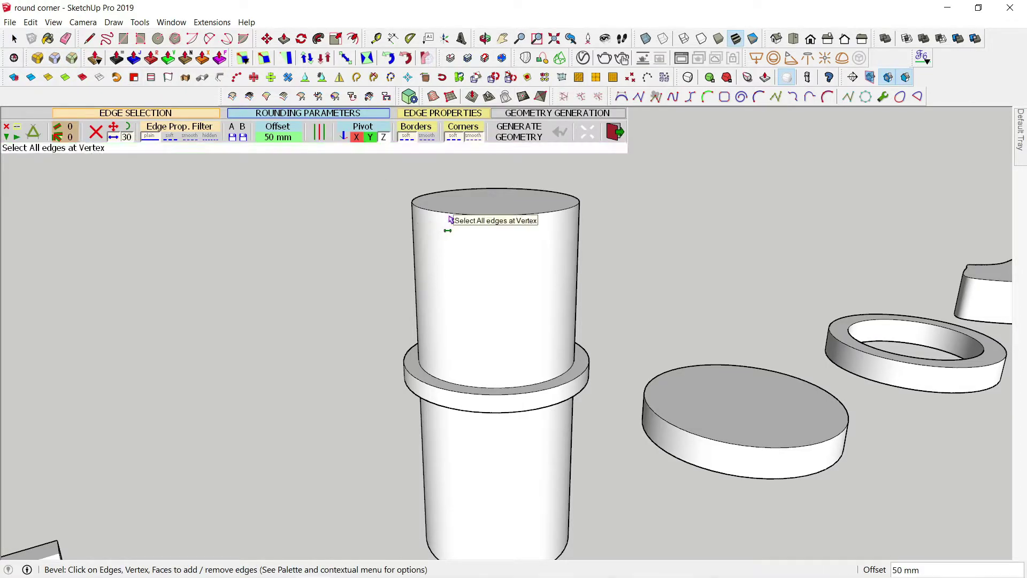
{"action": "left_click", "coordinate": [432, 220]}
{"action": "left_click", "coordinate": [279, 138]}
{"action": "type", "text": "2"}
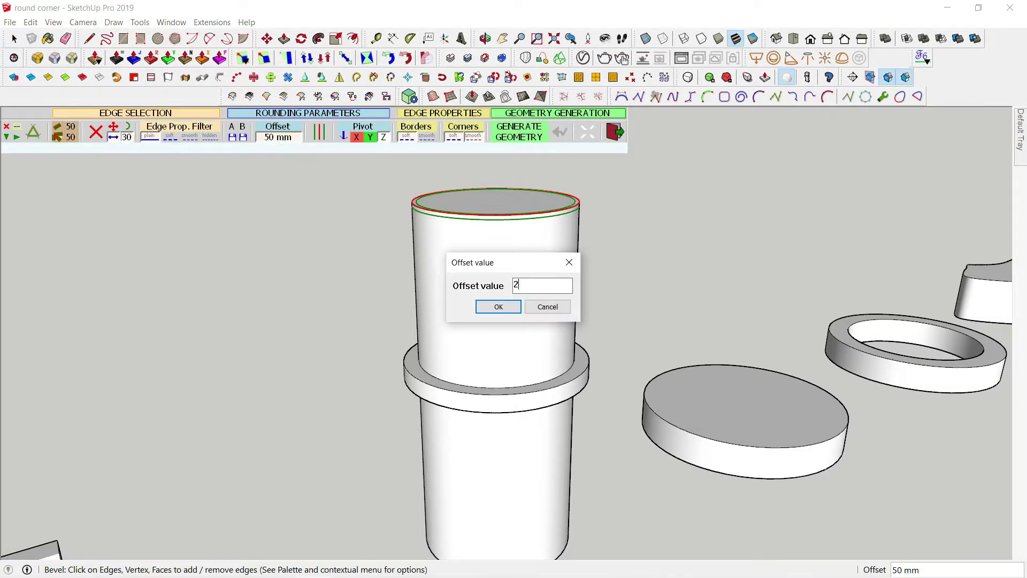
{"action": "type", "text": "00"}
{"action": "key", "text": "Return"}
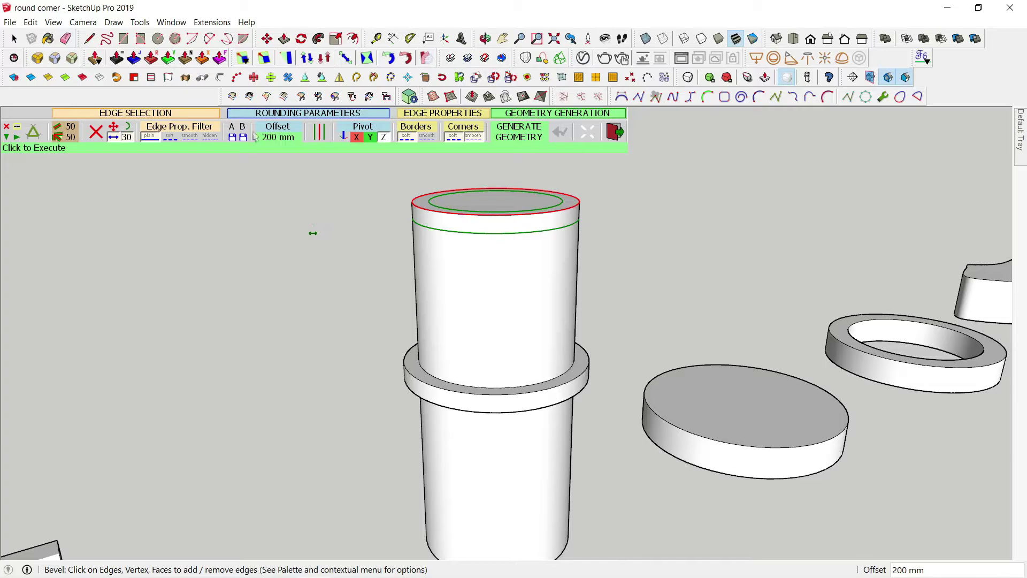
{"action": "left_click", "coordinate": [272, 138]}
{"action": "type", "text": "300"}
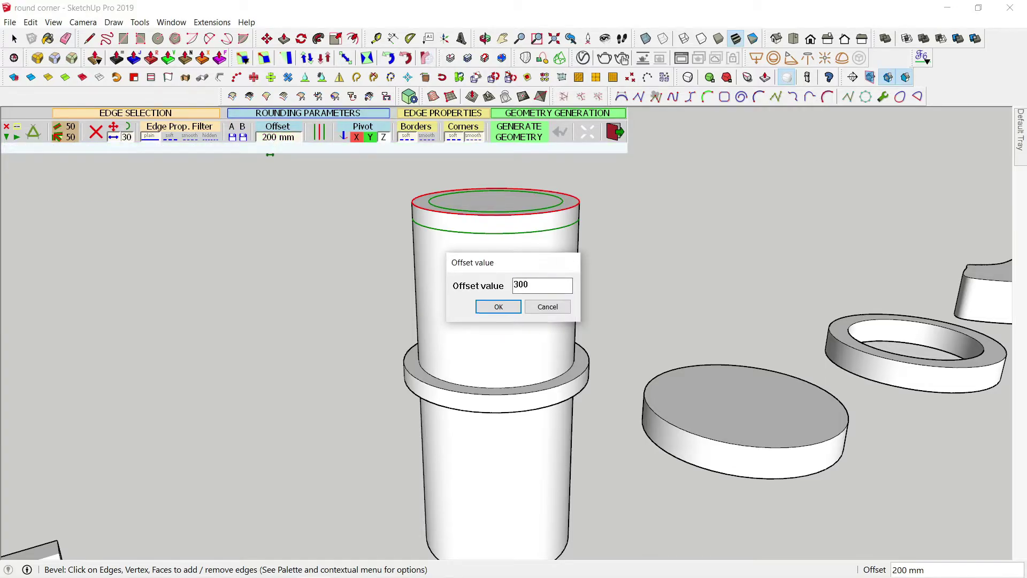
{"action": "key", "text": "Return"}
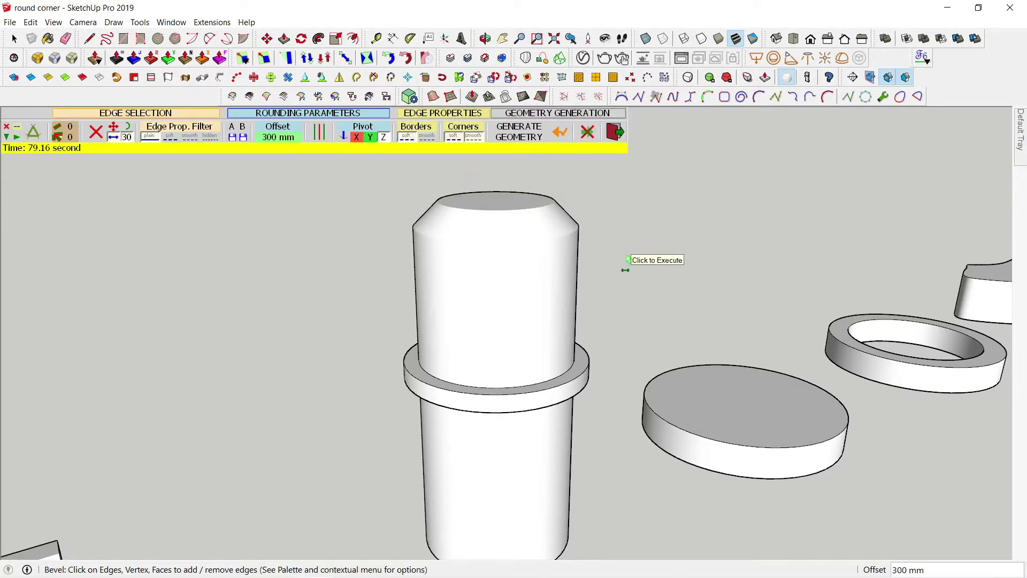
{"action": "key", "text": "space"}
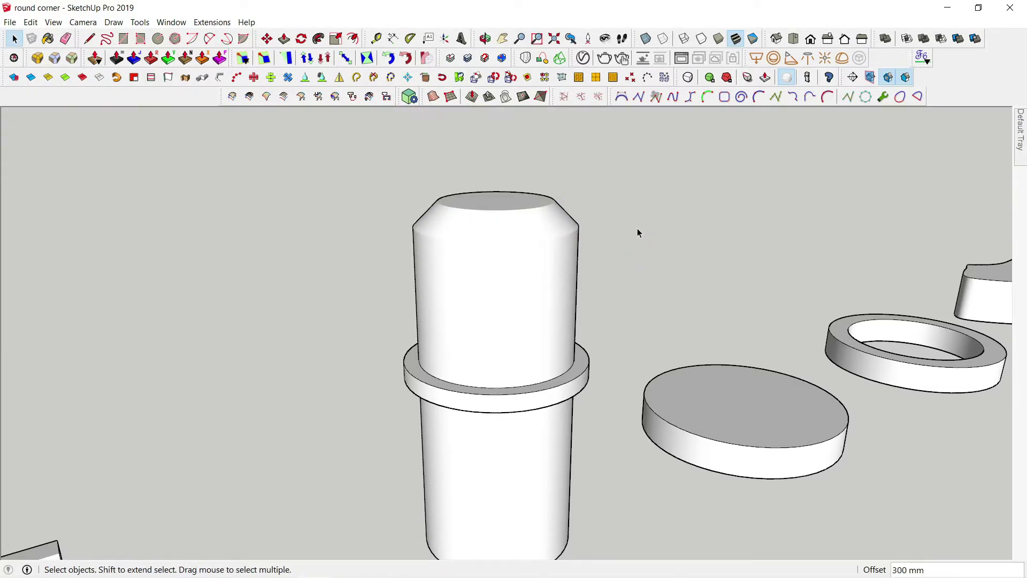
Step: Pick the collar ring's upper edge loop for bevelling, first entering 200 mm
{"action": "left_click", "coordinate": [239, 315]}
{"action": "left_click", "coordinate": [72, 58]}
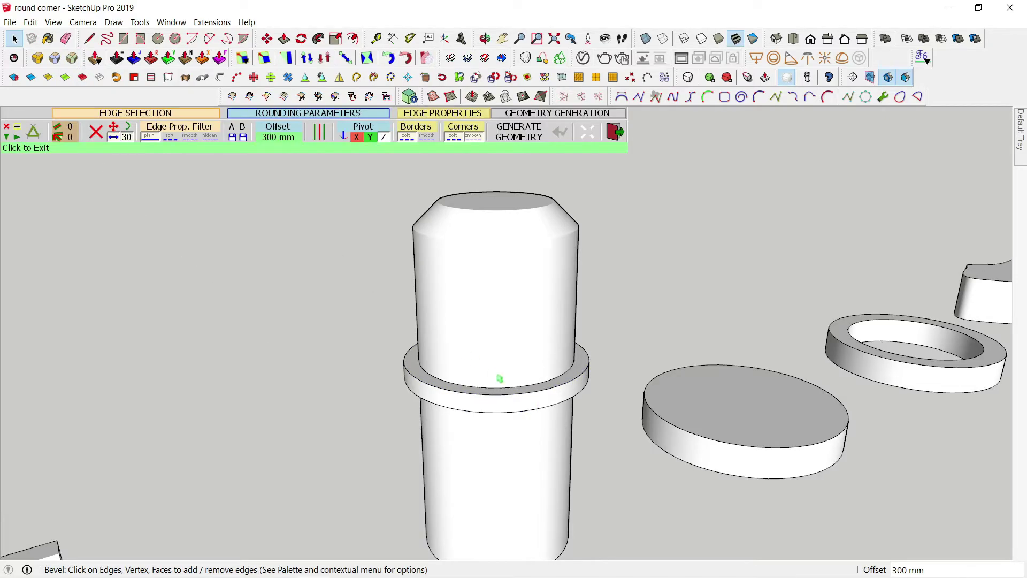
{"action": "left_click", "coordinate": [538, 397]}
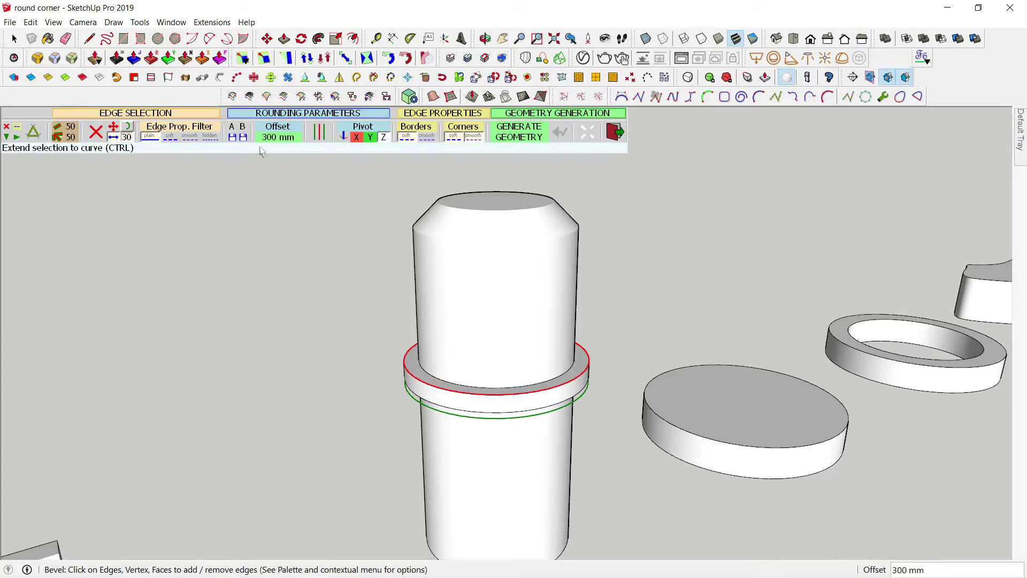
{"action": "left_click", "coordinate": [275, 133]}
{"action": "type", "text": "200"}
{"action": "key", "text": "Return"}
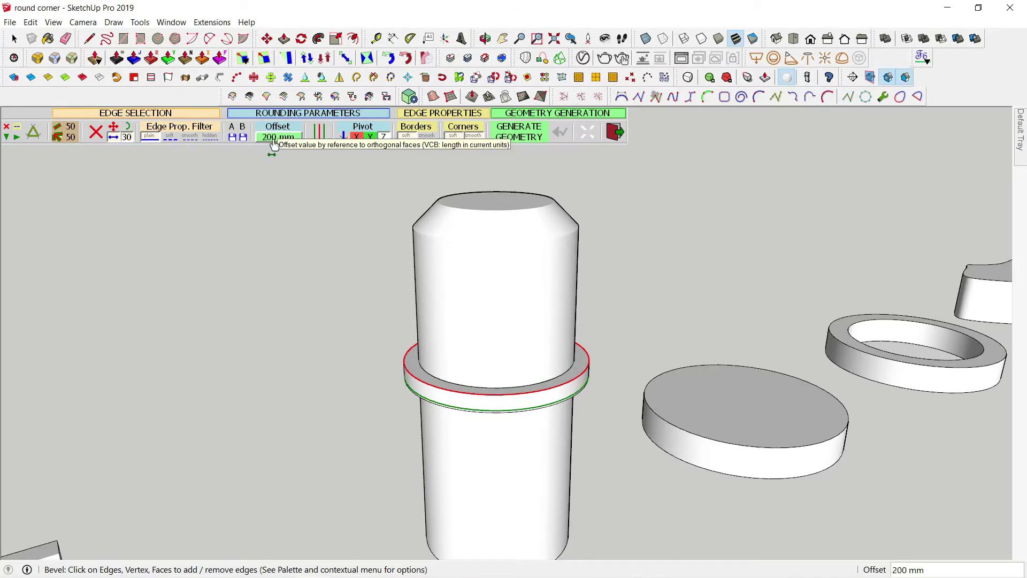
{"action": "scroll", "coordinate": [332, 255], "scroll_direction": "down", "scroll_amount": 2}
{"action": "scroll", "coordinate": [278, 155], "scroll_direction": "down", "scroll_amount": 3}
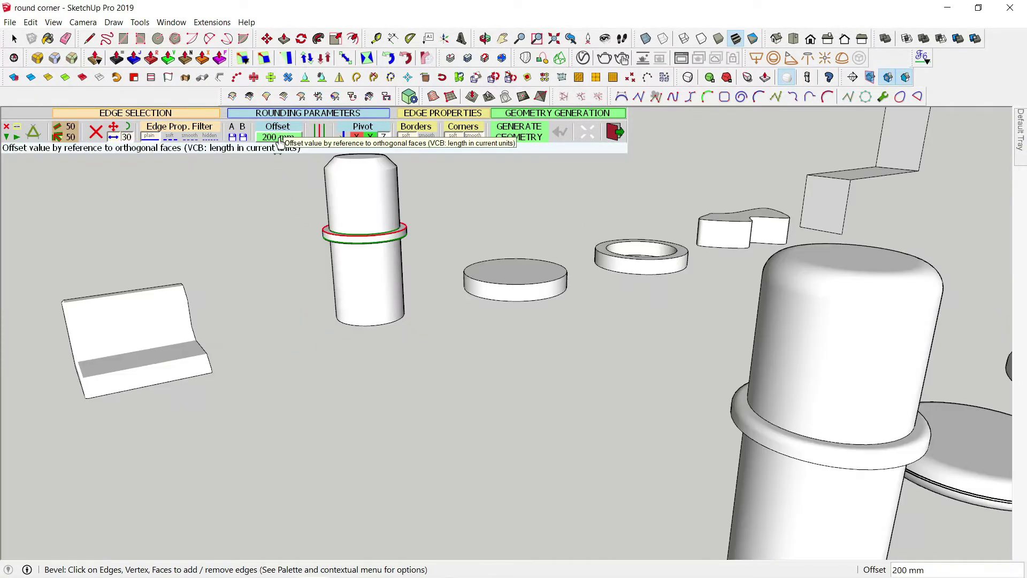
Step: Set a 100 mm offset, add the collar's lower edge loop and generate the bevel
{"action": "left_click", "coordinate": [277, 132]}
{"action": "type", "text": "100"}
{"action": "key", "text": "Return"}
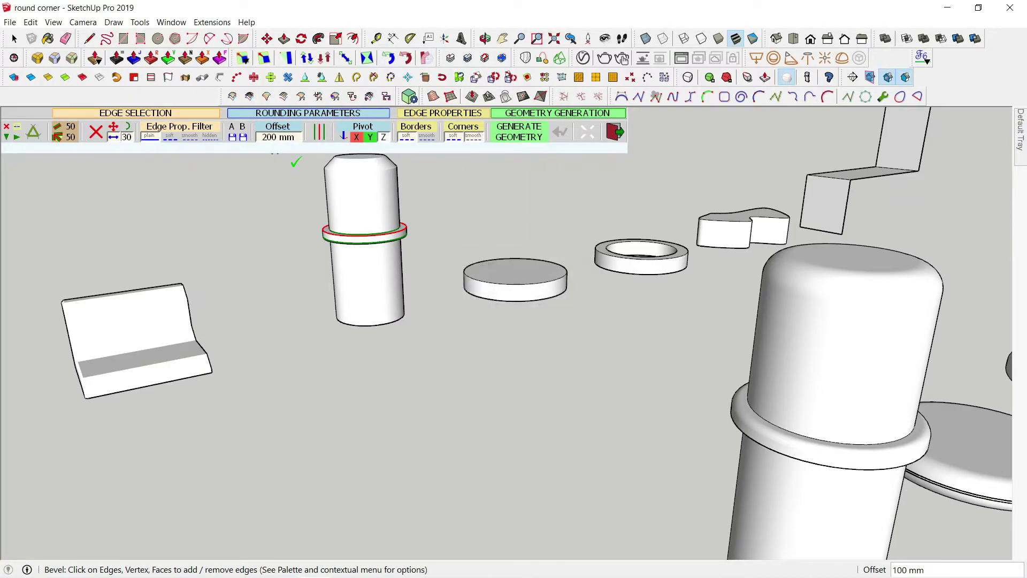
{"action": "scroll", "coordinate": [325, 248], "scroll_direction": "up", "scroll_amount": 3}
{"action": "scroll", "coordinate": [325, 248], "scroll_direction": "up", "scroll_amount": 2}
{"action": "scroll", "coordinate": [325, 247], "scroll_direction": "up", "scroll_amount": 1}
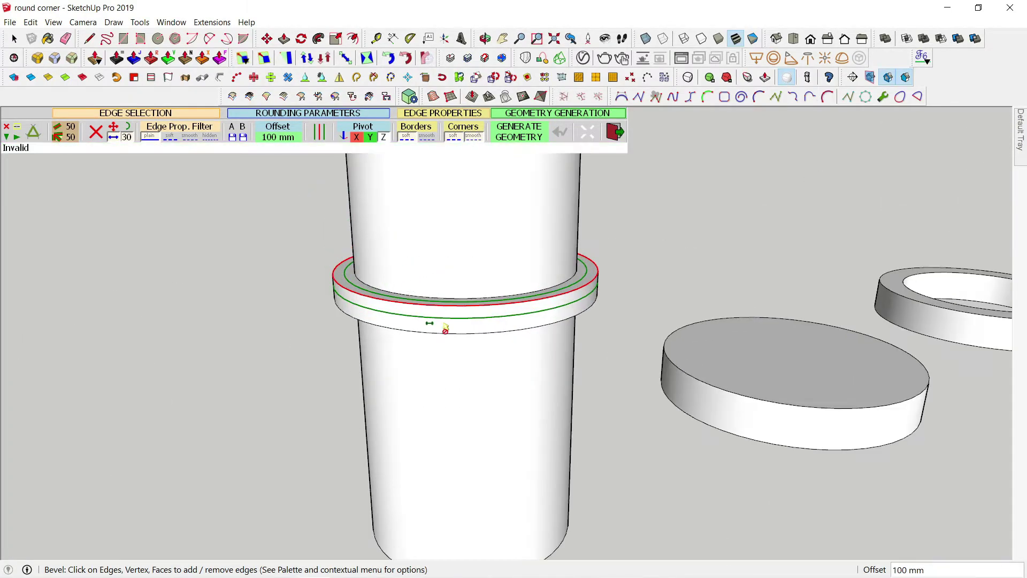
{"action": "left_click", "coordinate": [449, 338]}
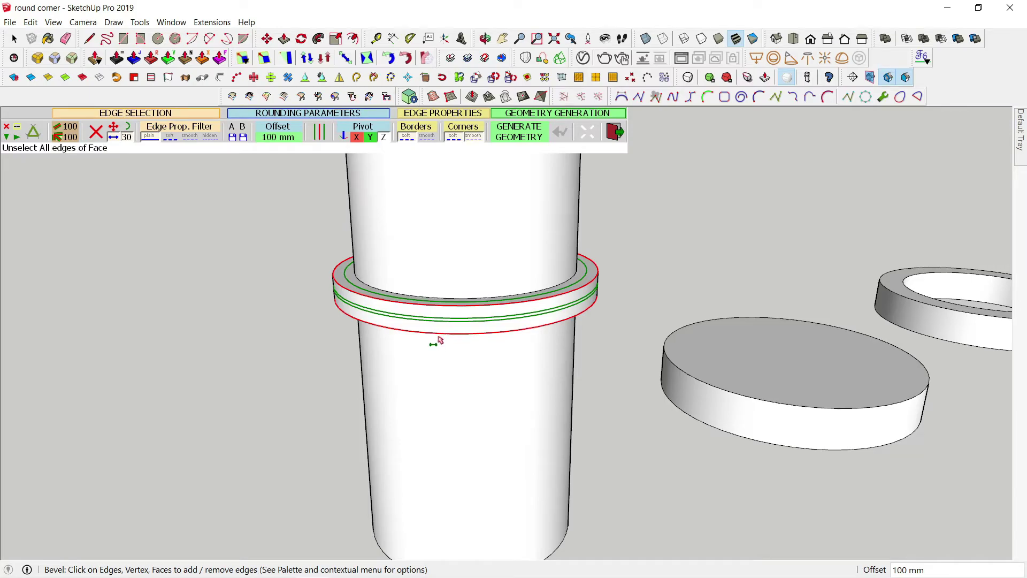
{"action": "left_click", "coordinate": [272, 284]}
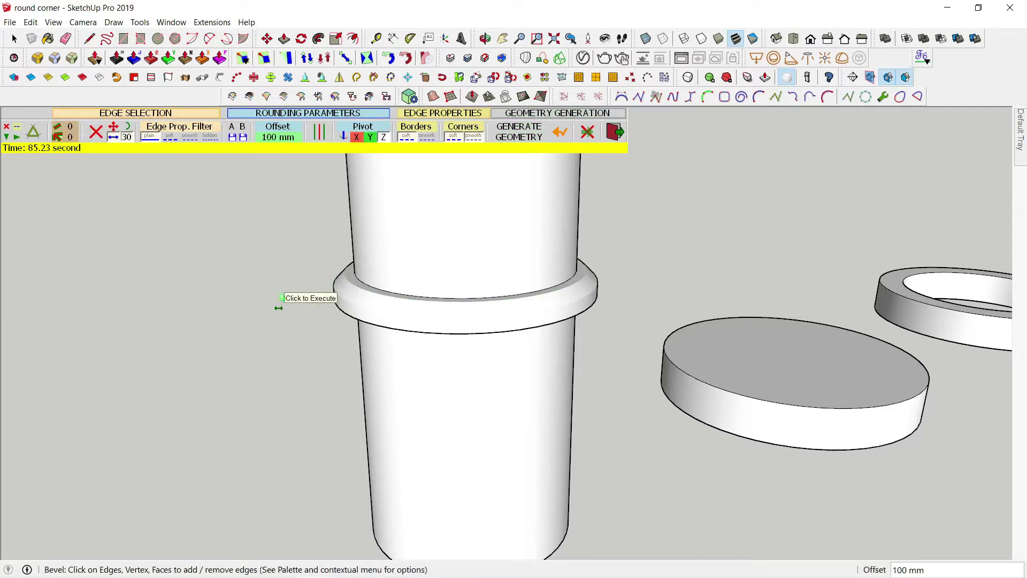
Step: Pick the disc's top edge loop for bevelling with a 200 mm offset
{"action": "key", "text": "space"}
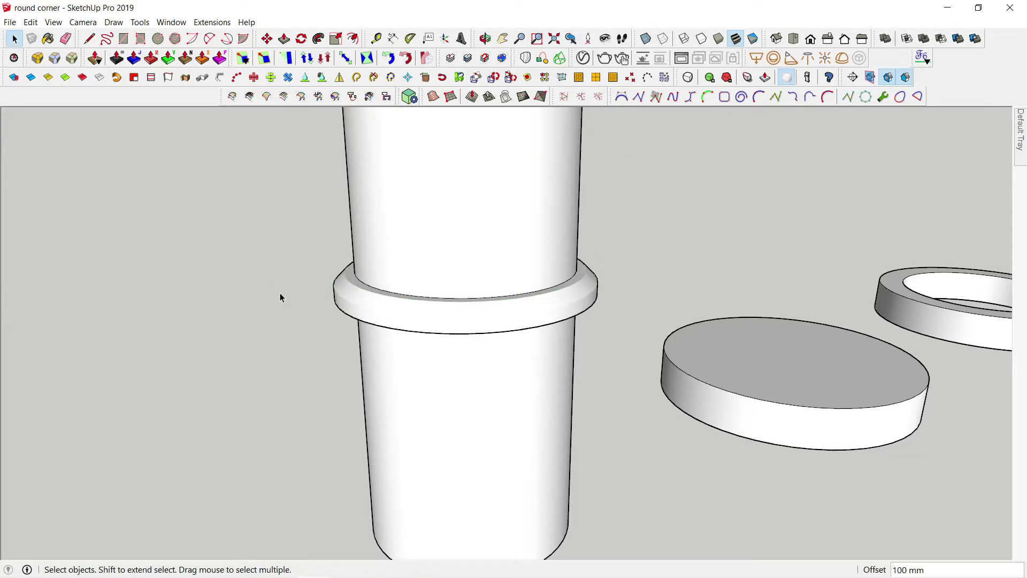
{"action": "mouse_move", "coordinate": [280, 293]}
{"action": "middle_mouse_down"}
{"action": "mouse_move", "coordinate": [647, 419]}
{"action": "mouse_move", "coordinate": [842, 400]}
{"action": "middle_mouse_up"}
{"action": "scroll", "coordinate": [842, 400], "scroll_direction": "up", "scroll_amount": 3}
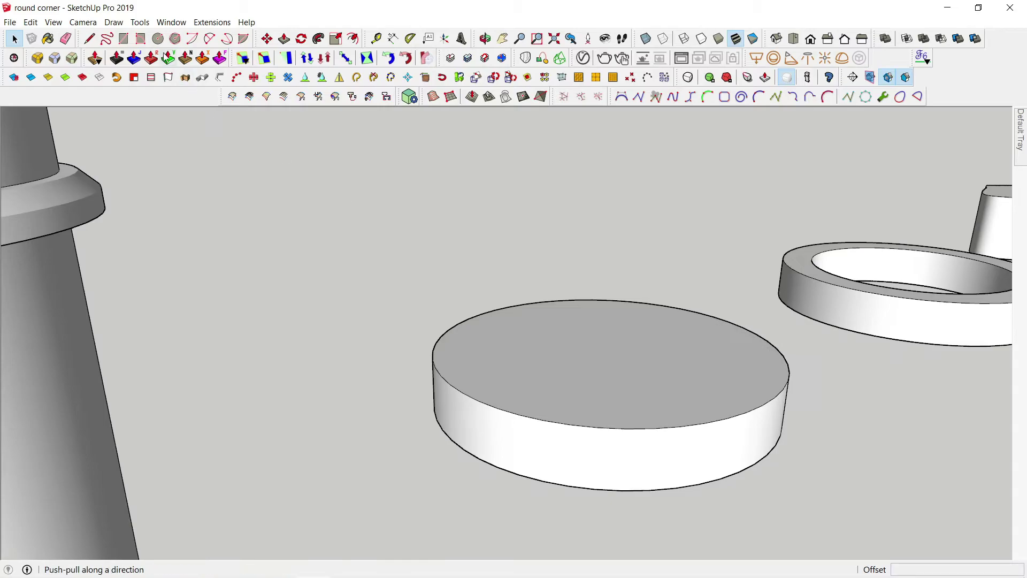
{"action": "left_click", "coordinate": [69, 63]}
{"action": "left_click", "coordinate": [526, 424]}
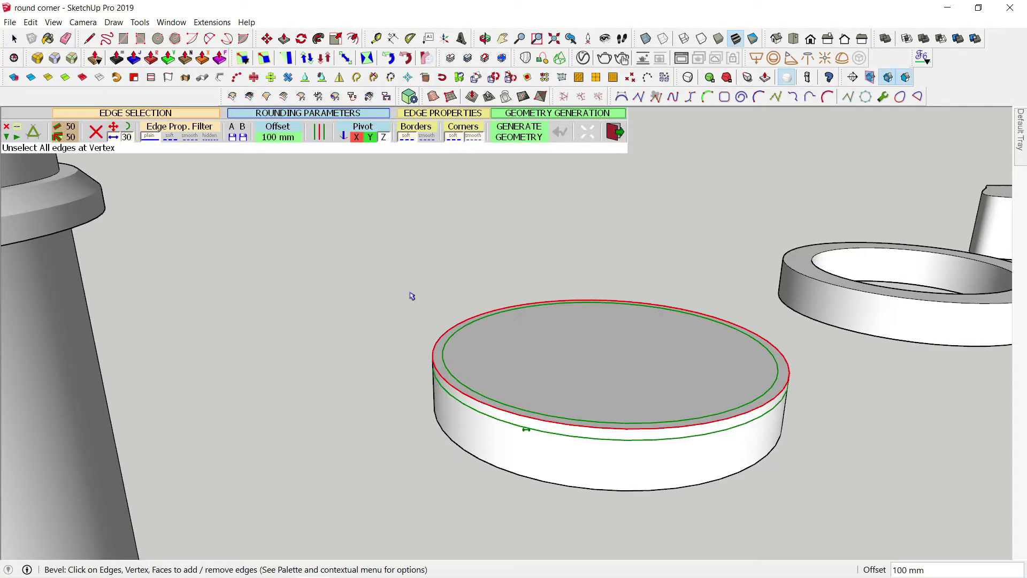
{"action": "left_click", "coordinate": [276, 144]}
{"action": "type", "text": "00"}
{"action": "key", "text": "Return"}
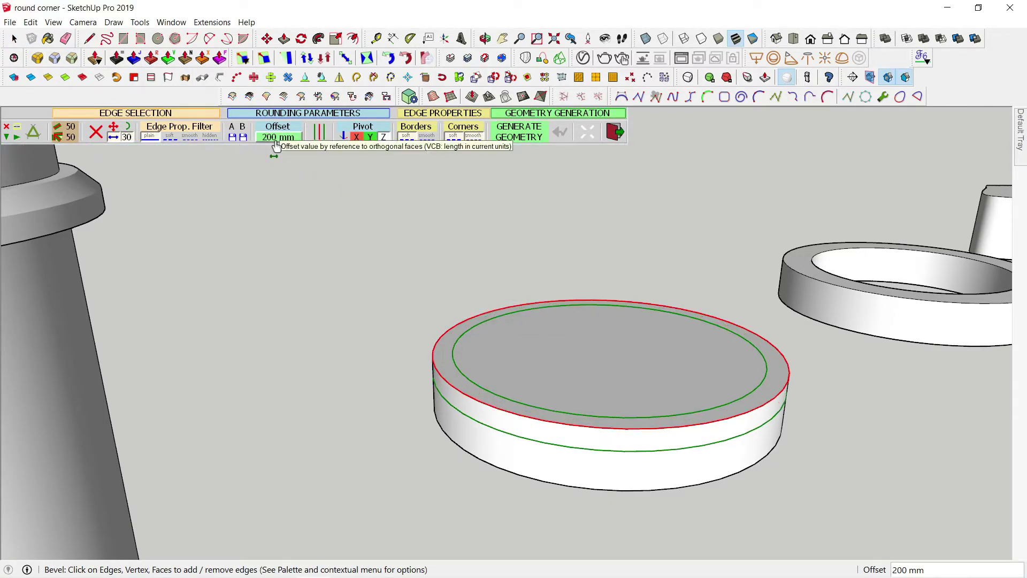
Step: Add the disc's bottom edge loop, settle the offset at 300 mm and generate the bevel
{"action": "left_click", "coordinate": [539, 482]}
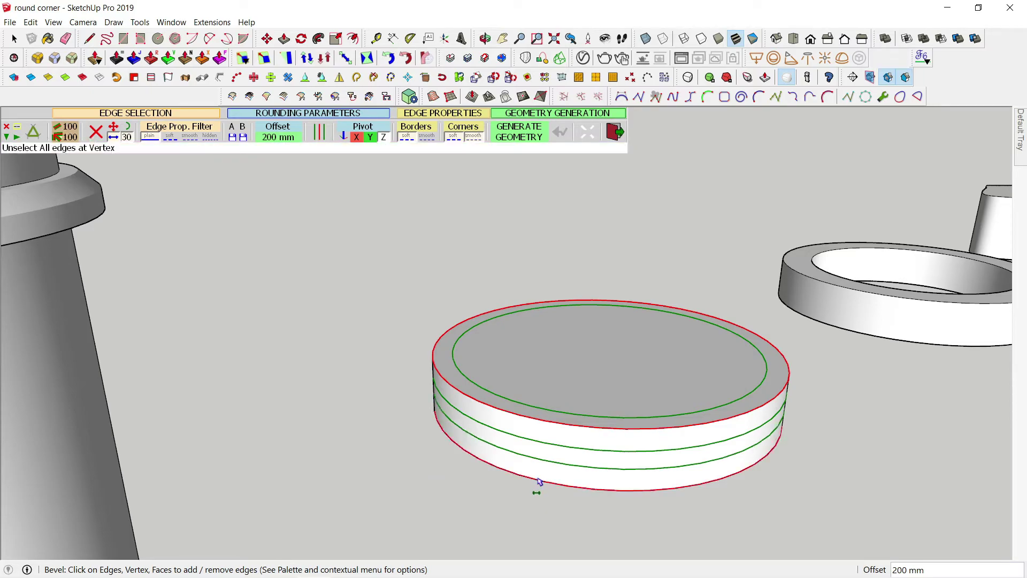
{"action": "left_click", "coordinate": [276, 138]}
{"action": "type", "text": "300"}
{"action": "key", "text": "Return"}
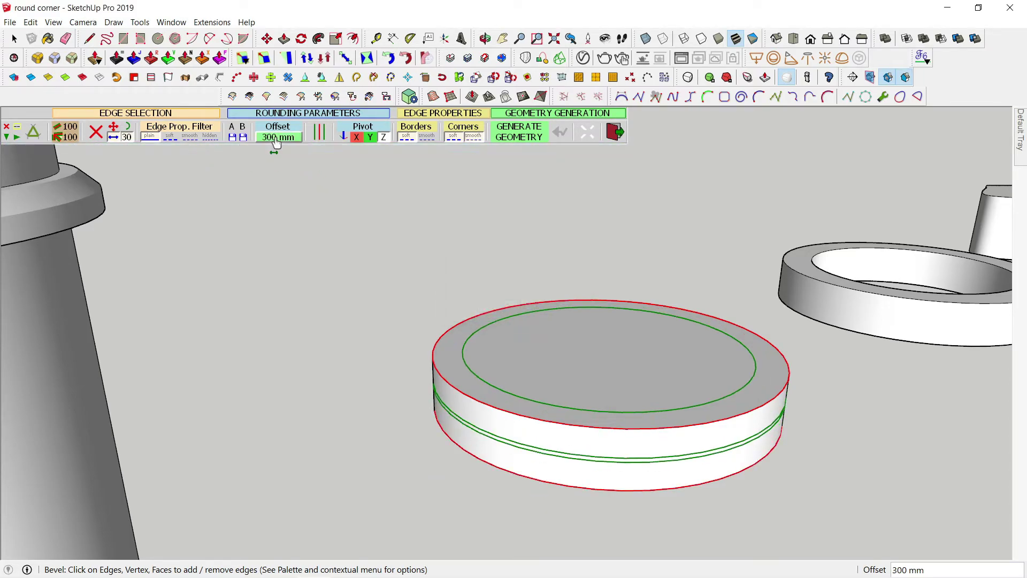
{"action": "left_click", "coordinate": [276, 138]}
{"action": "type", "text": "3"}
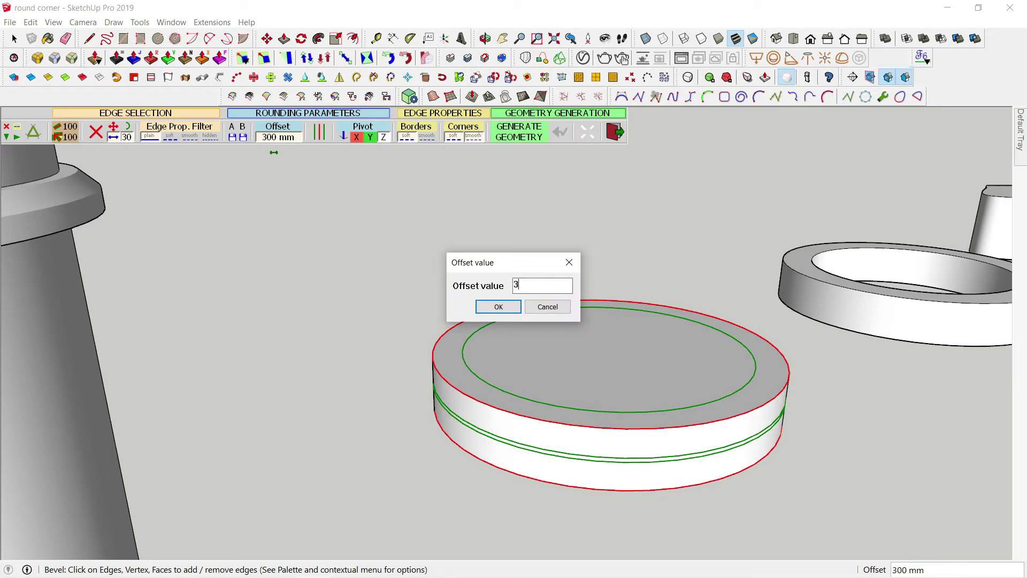
{"action": "type", "text": "10"}
{"action": "key", "text": "Return"}
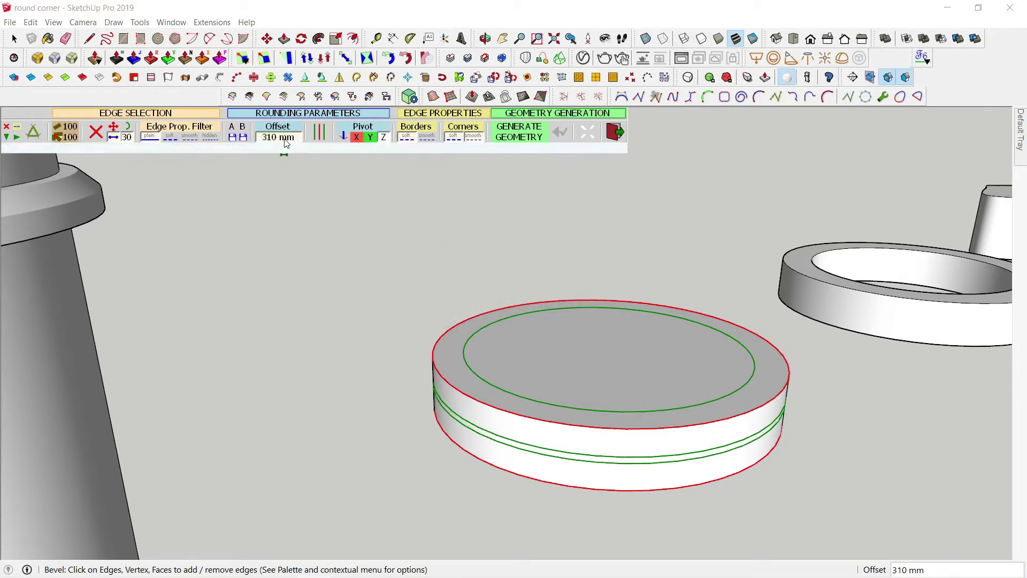
{"action": "left_click", "coordinate": [286, 141]}
{"action": "type", "text": "300"}
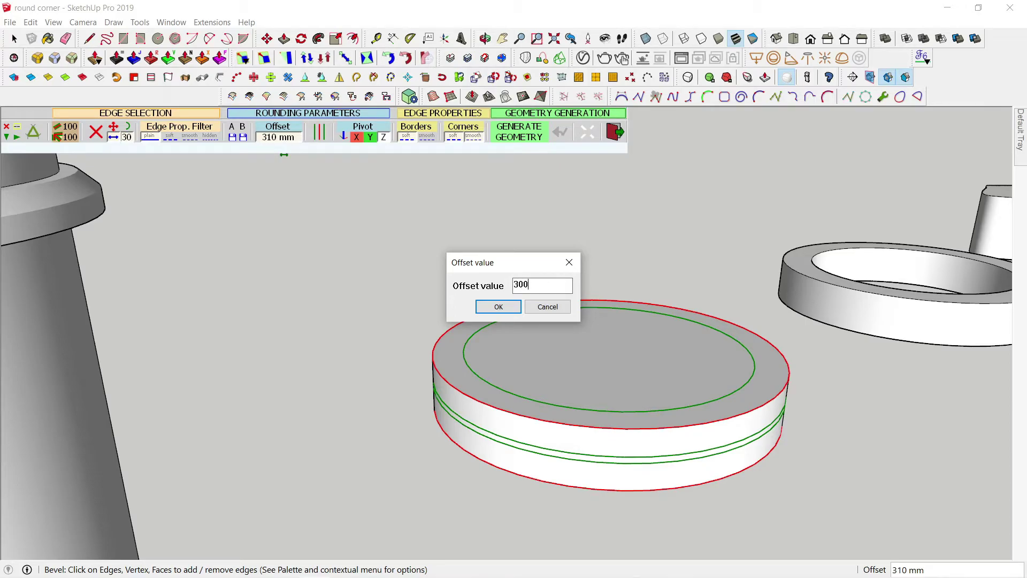
{"action": "key", "text": "Return"}
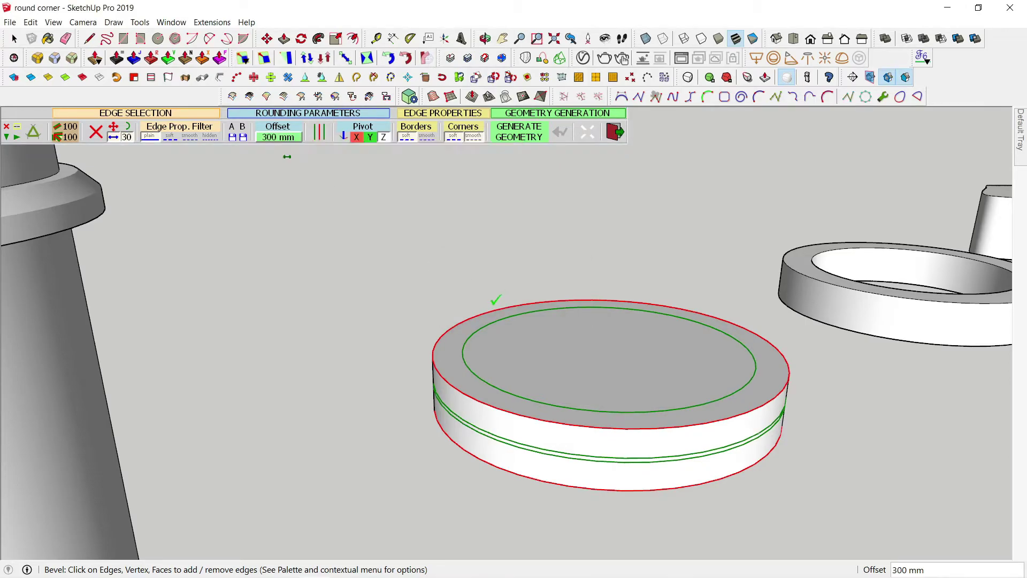
{"action": "key", "text": "Return"}
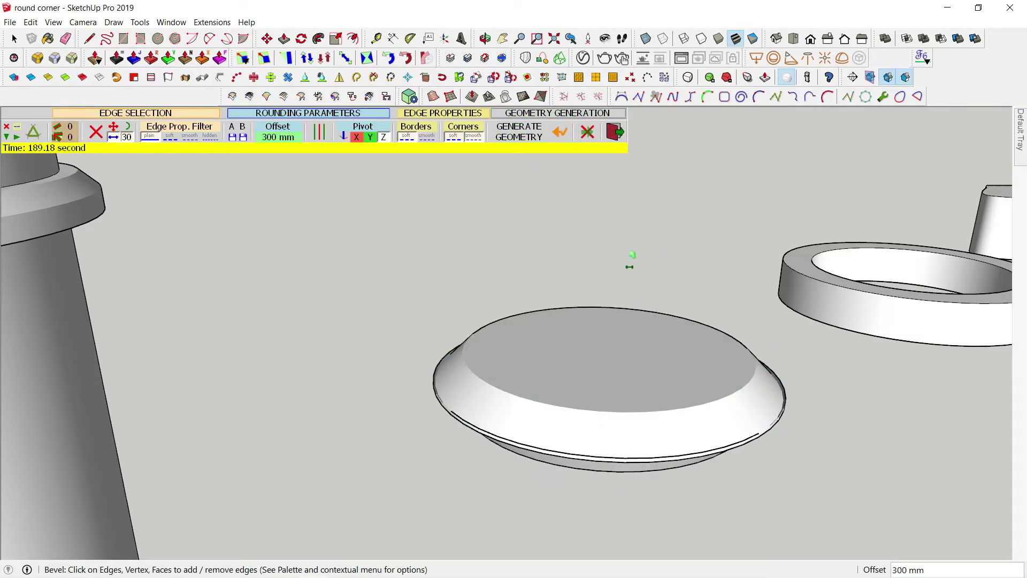
Step: Select the bevelled disc, briefly try Move, then orbit toward the ring
{"action": "key", "text": "space"}
{"action": "mouse_move", "coordinate": [722, 435]}
{"action": "middle_mouse_down"}
{"action": "mouse_move", "coordinate": [651, 255]}
{"action": "mouse_move", "coordinate": [772, 415]}
{"action": "middle_mouse_up"}
{"action": "scroll", "coordinate": [772, 406], "scroll_direction": "up", "scroll_amount": 2}
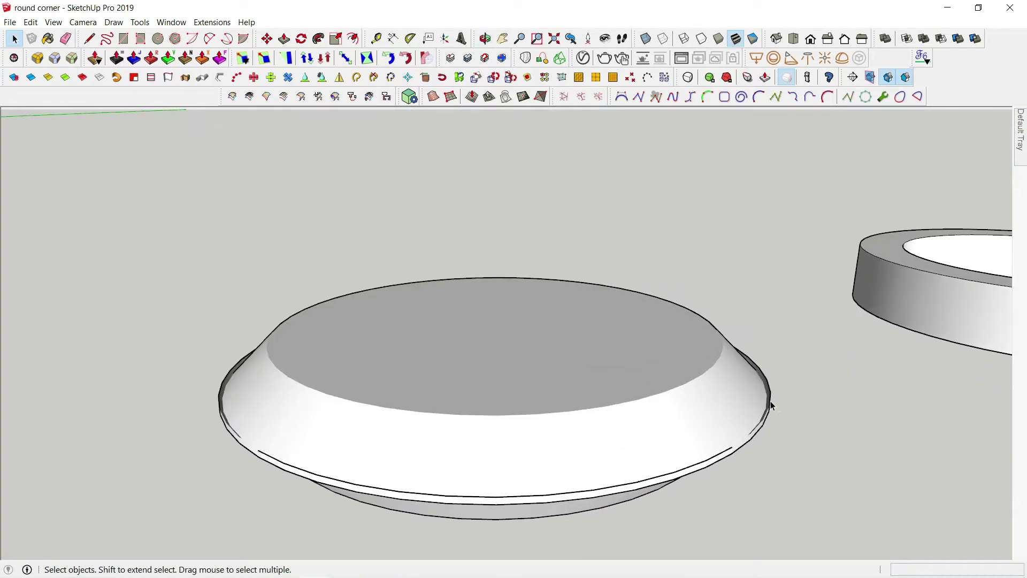
{"action": "scroll", "coordinate": [772, 406], "scroll_direction": "up", "scroll_amount": 2}
{"action": "left_click", "coordinate": [771, 401]}
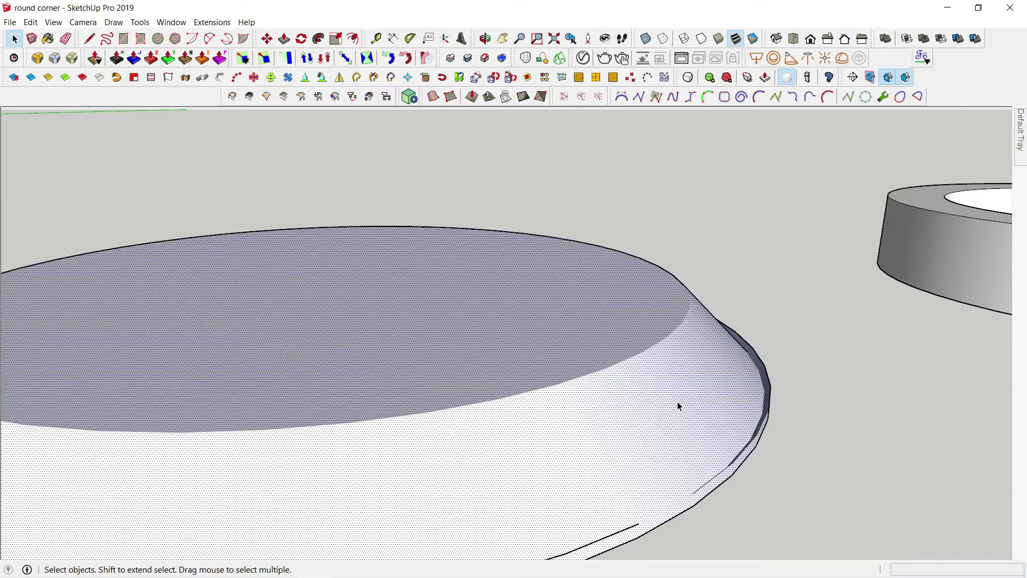
{"action": "key", "text": "m"}
{"action": "scroll", "coordinate": [589, 353], "scroll_direction": "down", "scroll_amount": 2}
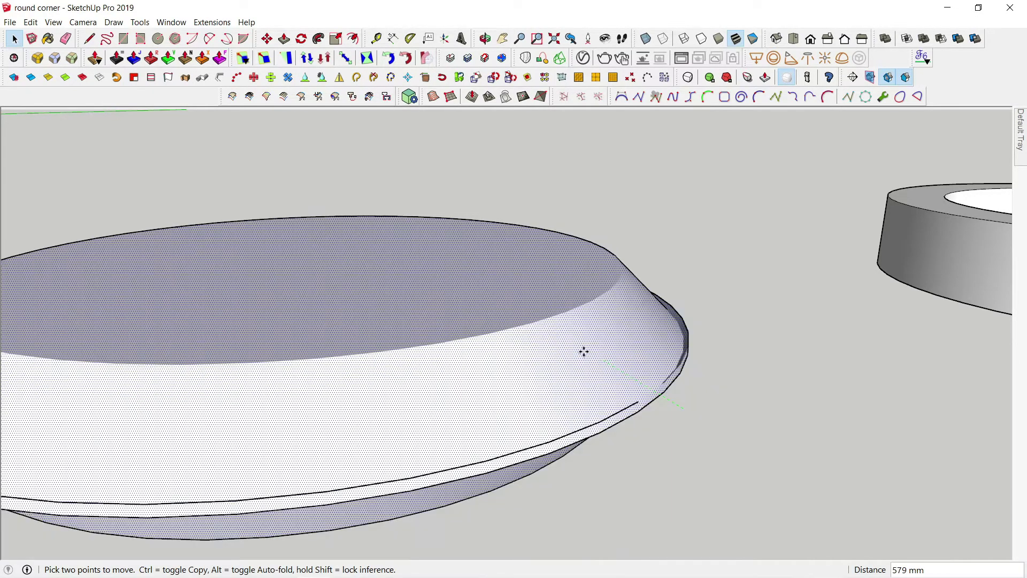
{"action": "key", "text": "space"}
{"action": "scroll", "coordinate": [665, 408], "scroll_direction": "down", "scroll_amount": 2}
{"action": "scroll", "coordinate": [675, 414], "scroll_direction": "down", "scroll_amount": 2}
{"action": "mouse_move", "coordinate": [676, 414]}
{"action": "middle_mouse_down"}
{"action": "mouse_move", "coordinate": [531, 474]}
{"action": "mouse_move", "coordinate": [585, 458]}
{"action": "mouse_move", "coordinate": [307, 542]}
{"action": "mouse_move", "coordinate": [236, 514]}
{"action": "mouse_move", "coordinate": [328, 483]}
{"action": "middle_mouse_up"}
Step: Bevel the ring's edge loops with a 200 mm offset
{"action": "left_click", "coordinate": [73, 61]}
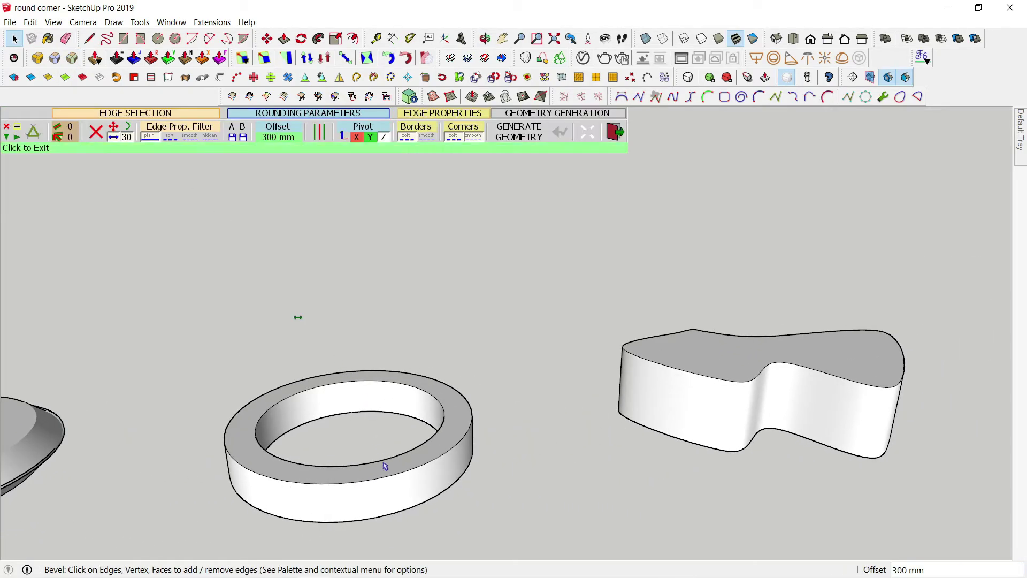
{"action": "left_click", "coordinate": [383, 483]}
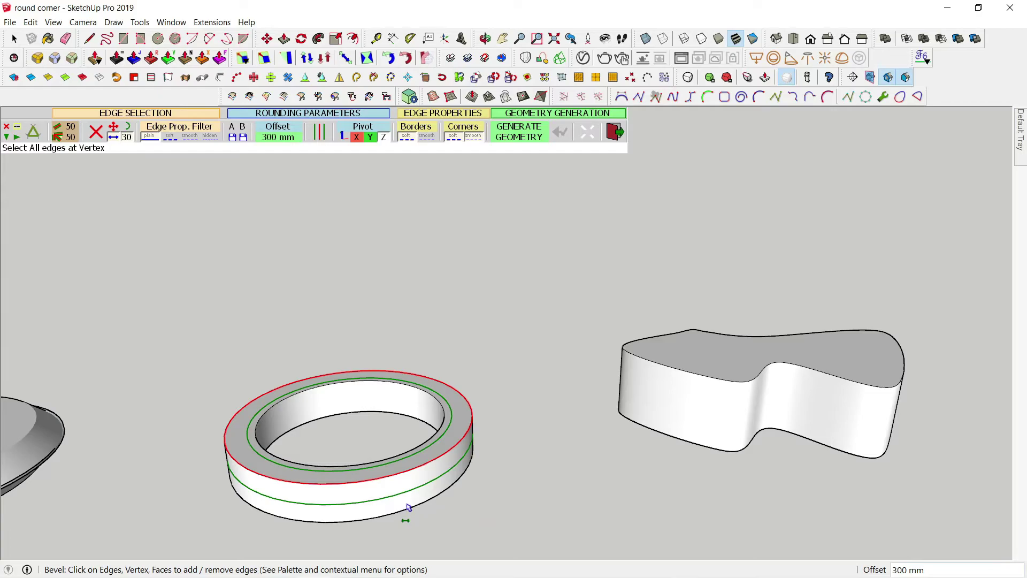
{"action": "left_click", "coordinate": [272, 138]}
{"action": "type", "text": "200"}
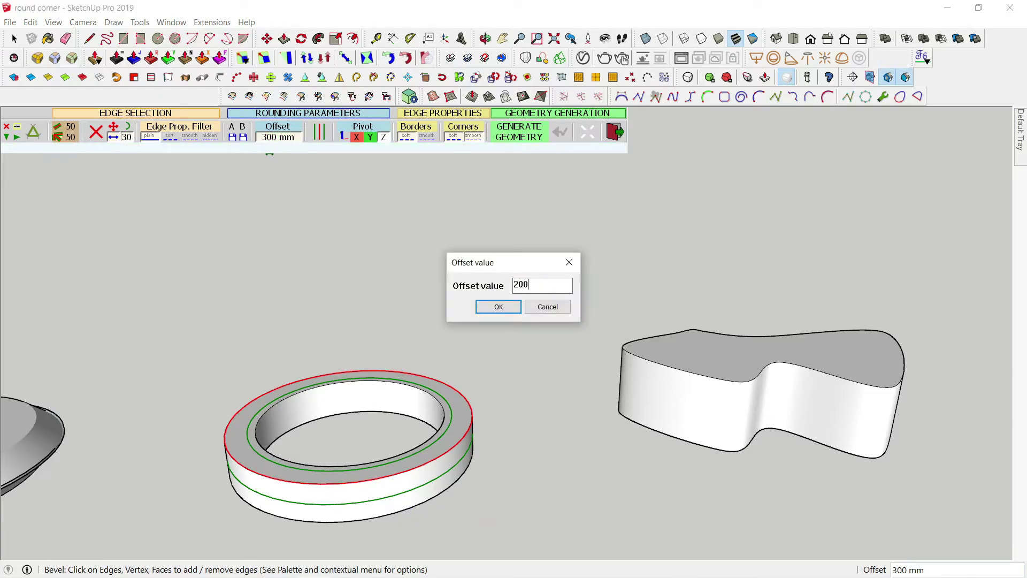
{"action": "key", "text": "Return"}
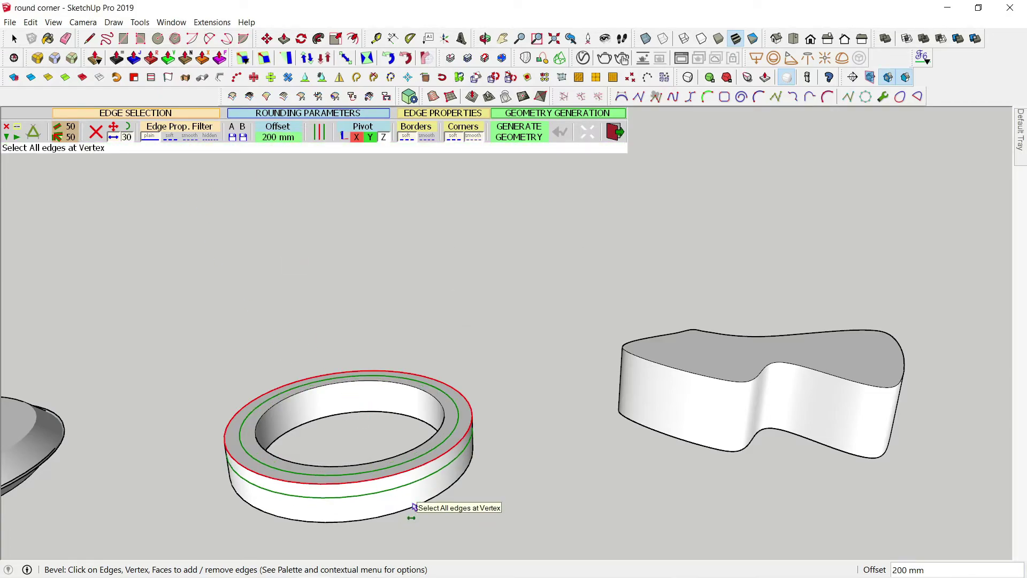
{"action": "left_click", "coordinate": [538, 398]}
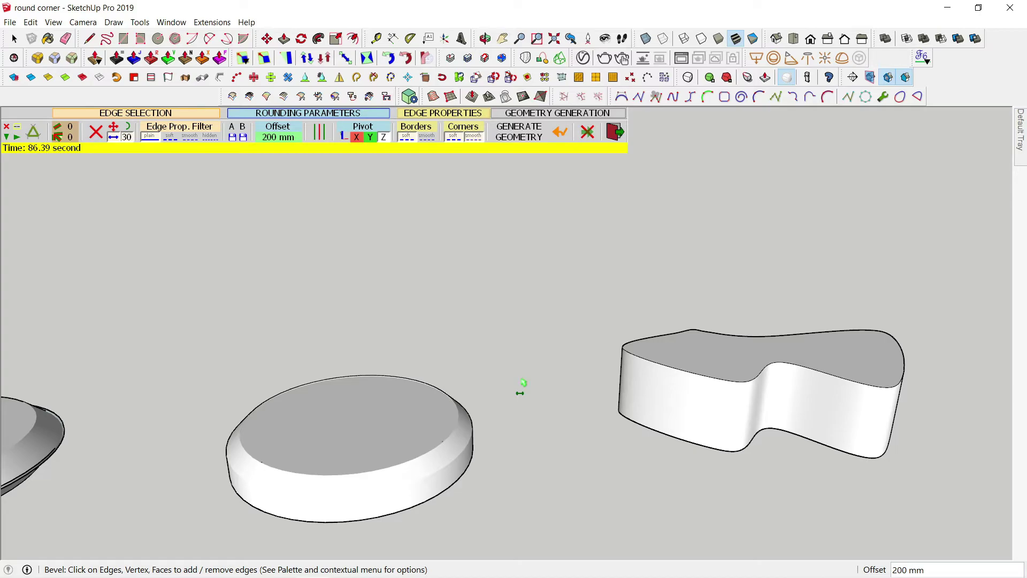
{"action": "key", "text": "space"}
Step: Delete the face covering the ring's opening and orbit to show the horizon
{"action": "scroll", "coordinate": [511, 471], "scroll_direction": "down", "scroll_amount": 2}
{"action": "middle_click_drag", "start_coordinate": [509, 477], "coordinate": [504, 481]}
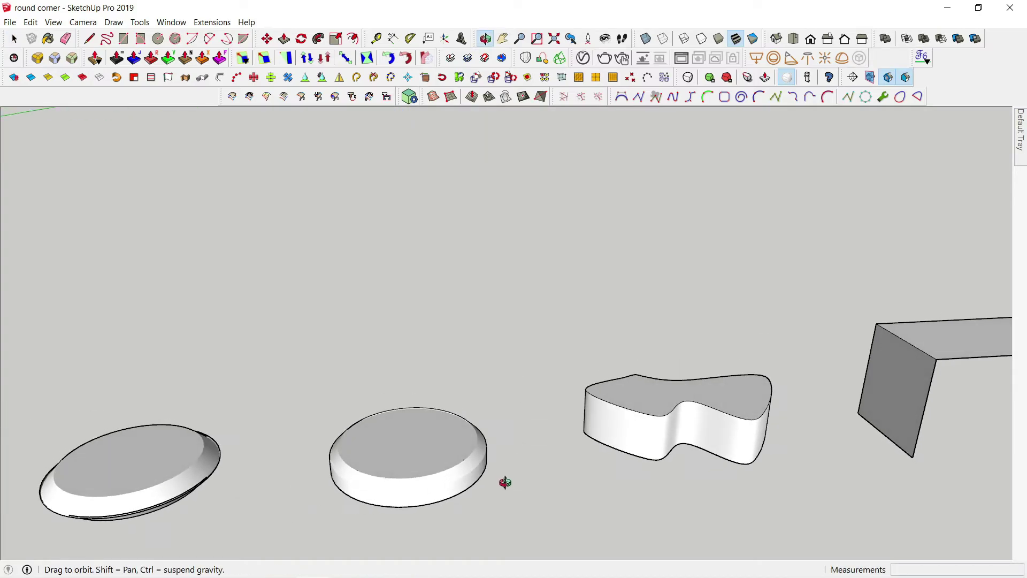
{"action": "left_click", "coordinate": [421, 459]}
{"action": "key", "text": "Delete"}
{"action": "scroll", "coordinate": [428, 459], "scroll_direction": "up", "scroll_amount": 3}
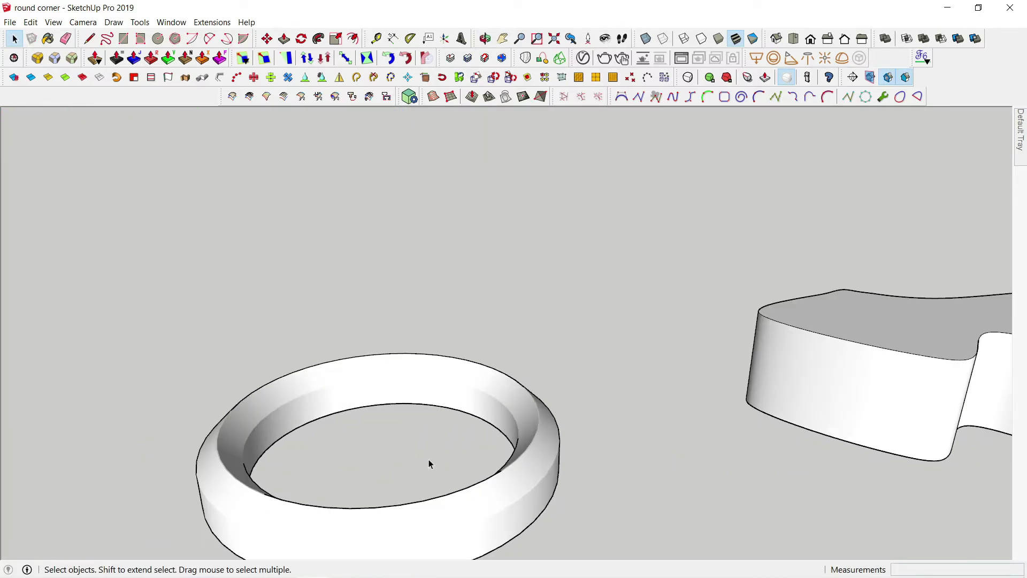
{"action": "scroll", "coordinate": [429, 459], "scroll_direction": "up", "scroll_amount": 3}
{"action": "scroll", "coordinate": [424, 418], "scroll_direction": "down", "scroll_amount": 3}
{"action": "mouse_move", "coordinate": [504, 329]}
{"action": "middle_mouse_down"}
{"action": "mouse_move", "coordinate": [544, 259]}
{"action": "mouse_move", "coordinate": [733, 360]}
{"action": "mouse_move", "coordinate": [761, 223]}
{"action": "mouse_move", "coordinate": [545, 243]}
{"action": "mouse_move", "coordinate": [338, 476]}
{"action": "mouse_move", "coordinate": [512, 374]}
{"action": "middle_mouse_up"}
{"action": "scroll", "coordinate": [511, 374], "scroll_direction": "down", "scroll_amount": 3}
{"action": "scroll", "coordinate": [926, 336], "scroll_direction": "up", "scroll_amount": 2}
{"action": "scroll", "coordinate": [926, 336], "scroll_direction": "up", "scroll_amount": 2}
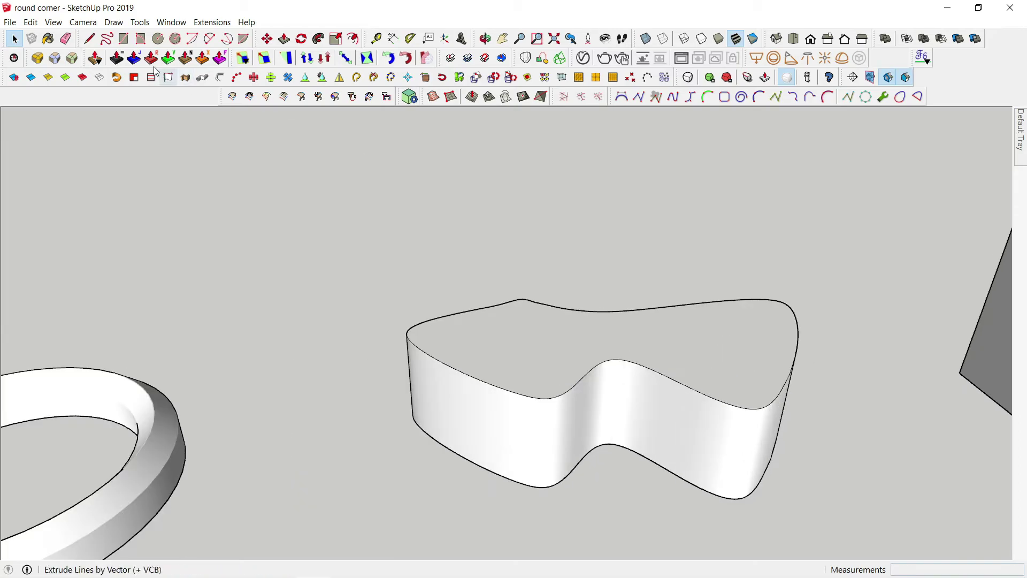
Step: Bevel the wavy shape's top edges at 200 mm, accepting the overlap warning
{"action": "left_click", "coordinate": [79, 60]}
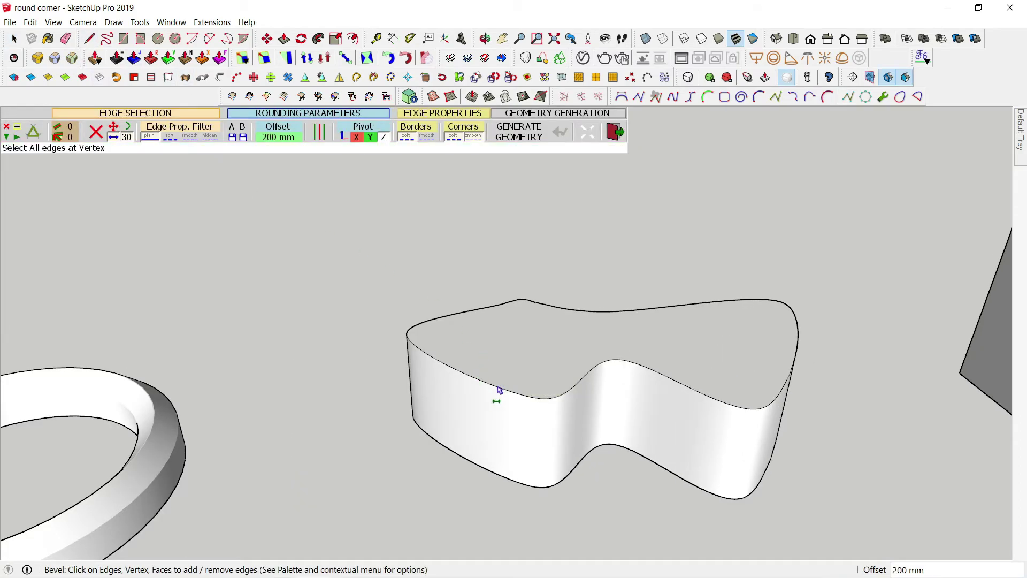
{"action": "left_click", "coordinate": [665, 276]}
{"action": "key", "text": "Return"}
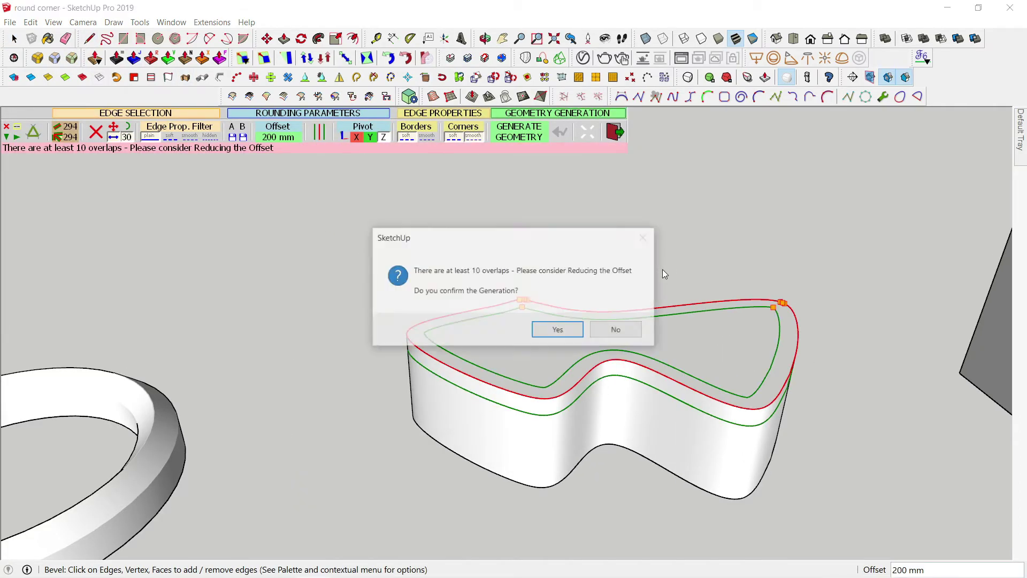
{"action": "left_click", "coordinate": [562, 336]}
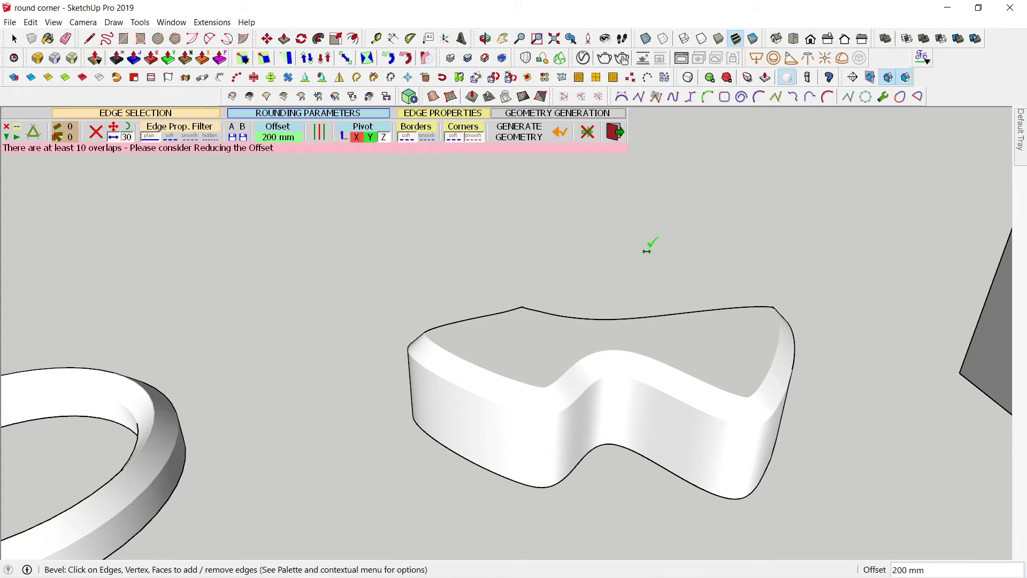
{"action": "key", "text": "space"}
Step: Orbit around the shapes to face the folded sheet
{"action": "mouse_move", "coordinate": [612, 337]}
{"action": "middle_mouse_down"}
{"action": "mouse_move", "coordinate": [620, 388]}
{"action": "mouse_move", "coordinate": [773, 259]}
{"action": "mouse_move", "coordinate": [673, 301]}
{"action": "middle_mouse_up"}
{"action": "scroll", "coordinate": [459, 340], "scroll_direction": "up", "scroll_amount": 3}
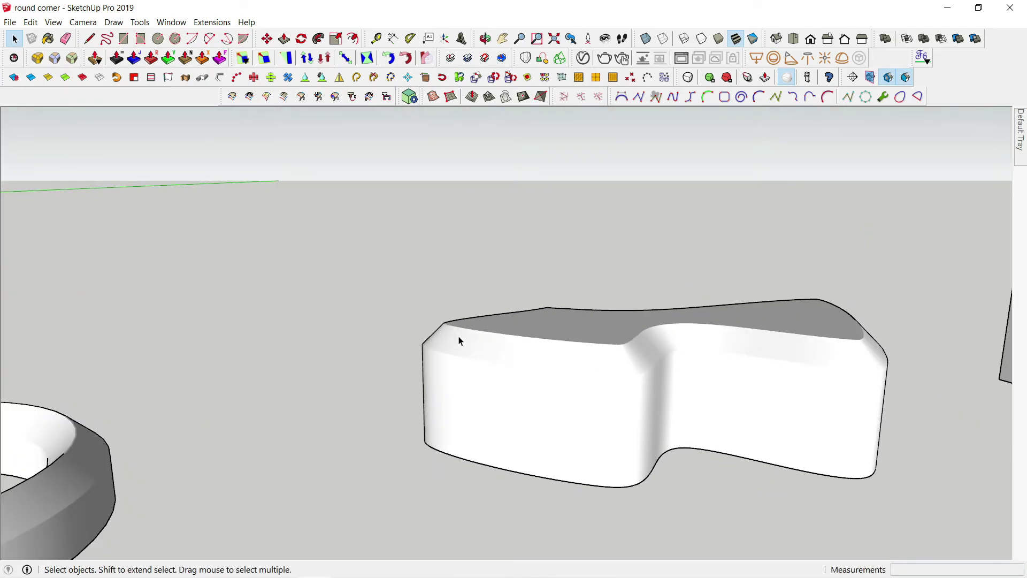
{"action": "scroll", "coordinate": [426, 326], "scroll_direction": "up", "scroll_amount": 3}
{"action": "mouse_move", "coordinate": [426, 326]}
{"action": "middle_mouse_down"}
{"action": "mouse_move", "coordinate": [252, 277]}
{"action": "mouse_move", "coordinate": [69, 309]}
{"action": "mouse_move", "coordinate": [266, 367]}
{"action": "mouse_move", "coordinate": [655, 358]}
{"action": "mouse_move", "coordinate": [426, 426]}
{"action": "mouse_move", "coordinate": [633, 356]}
{"action": "mouse_move", "coordinate": [528, 394]}
{"action": "mouse_move", "coordinate": [656, 381]}
{"action": "mouse_move", "coordinate": [574, 369]}
{"action": "middle_mouse_up"}
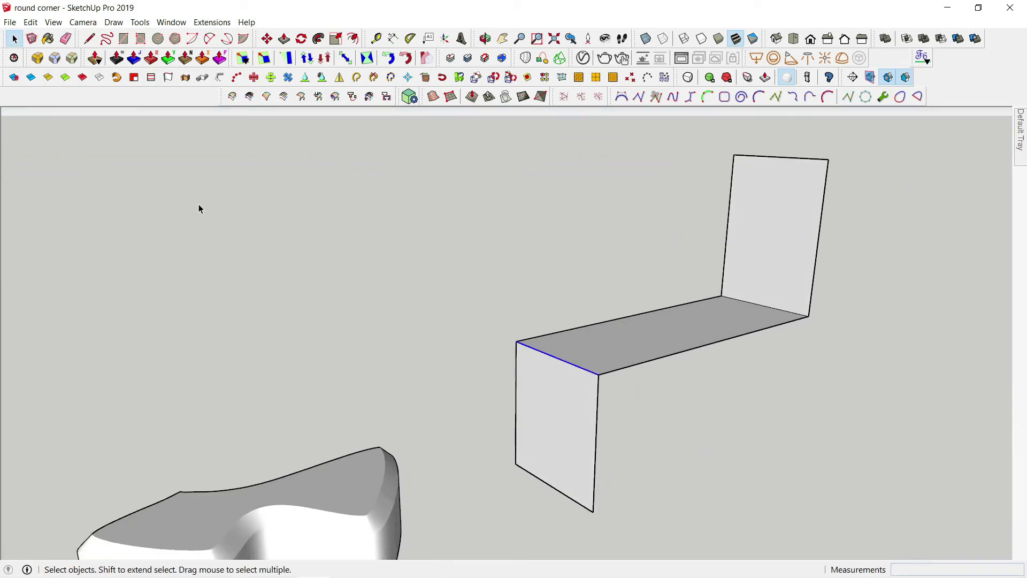
Step: Bevel the folded sheet's front bend with a 400 mm offset
{"action": "left_click", "coordinate": [71, 58]}
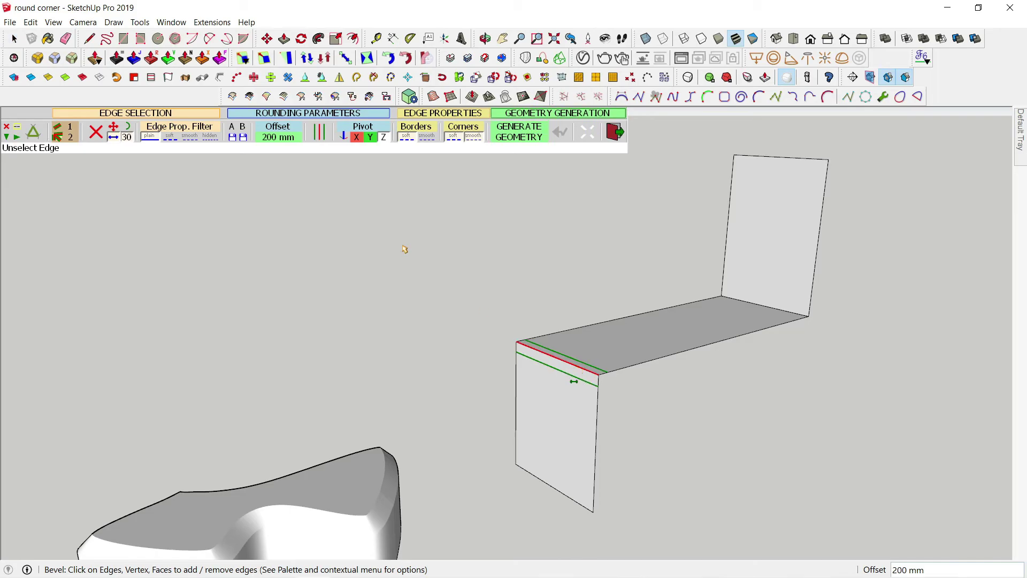
{"action": "left_click", "coordinate": [277, 132]}
{"action": "type", "text": "400"}
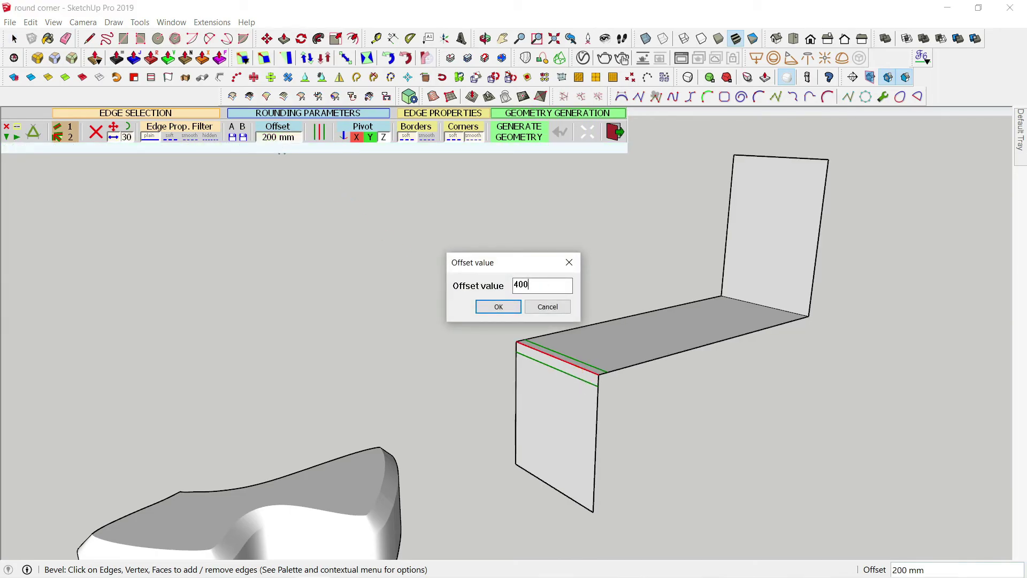
{"action": "key", "text": "Return"}
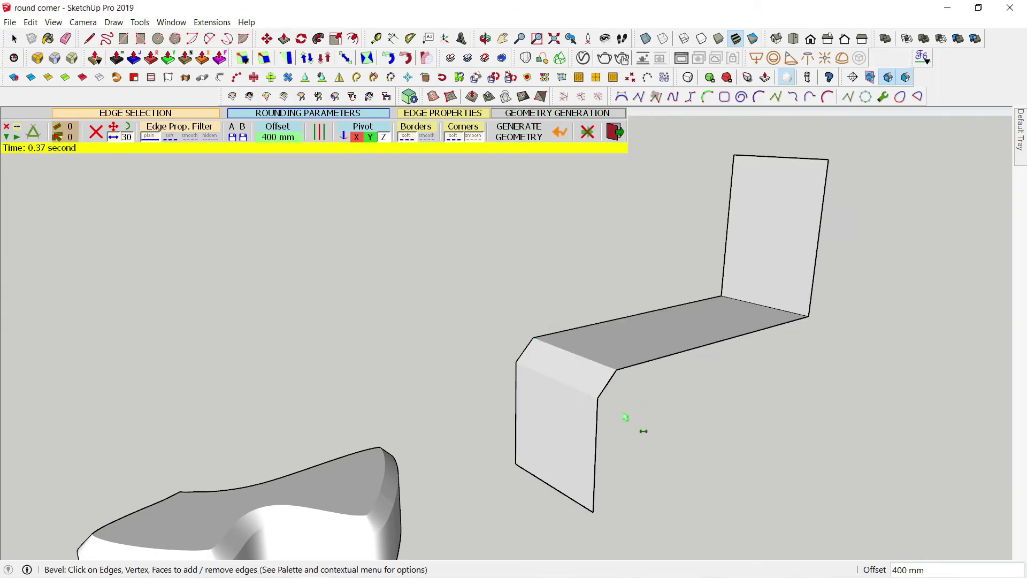
Step: Bevel the second bend with a 1000 mm offset and exit the Bevel tool
{"action": "left_click", "coordinate": [777, 310]}
{"action": "left_click", "coordinate": [280, 136]}
{"action": "type", "text": "600"}
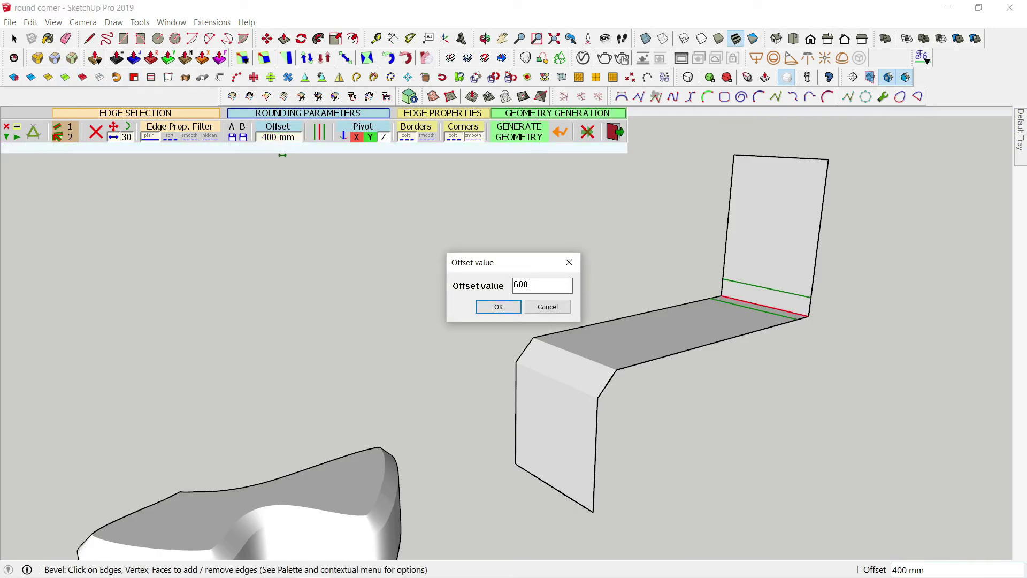
{"action": "key", "text": "Return"}
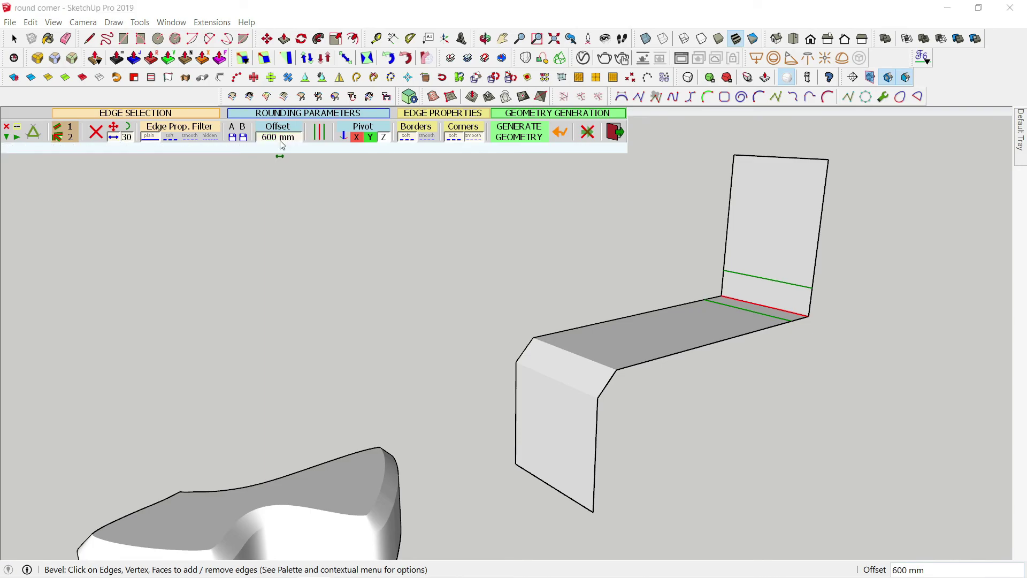
{"action": "left_click", "coordinate": [282, 145]}
{"action": "type", "text": "1000"}
{"action": "key", "text": "Return"}
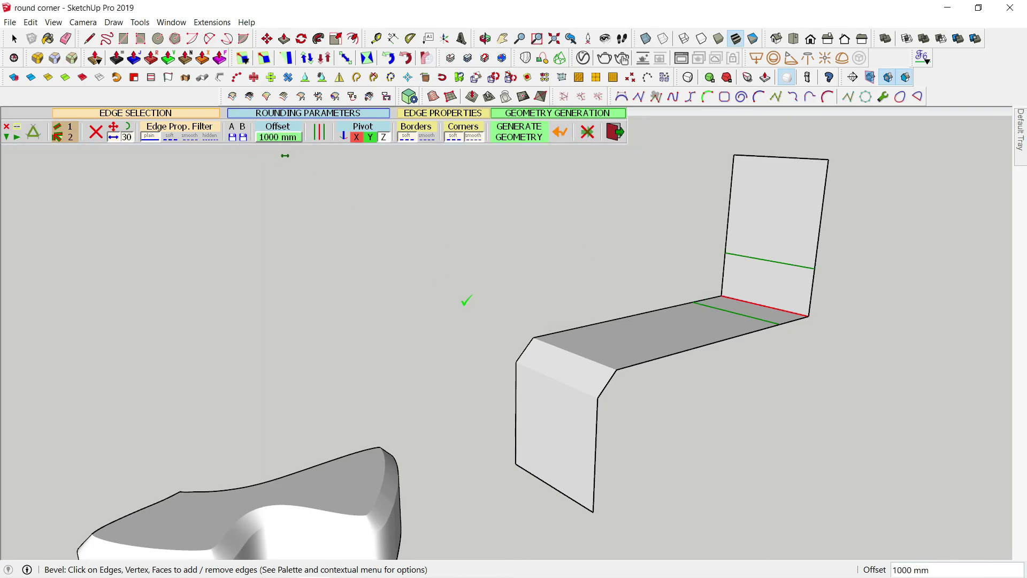
{"action": "mouse_move", "coordinate": [761, 390]}
{"action": "middle_mouse_down"}
{"action": "mouse_move", "coordinate": [779, 390]}
{"action": "mouse_move", "coordinate": [741, 422]}
{"action": "middle_mouse_up"}
{"action": "key", "text": "space"}
{"action": "scroll", "coordinate": [741, 420], "scroll_direction": "down", "scroll_amount": 3}
{"action": "scroll", "coordinate": [736, 418], "scroll_direction": "down", "scroll_amount": 2}
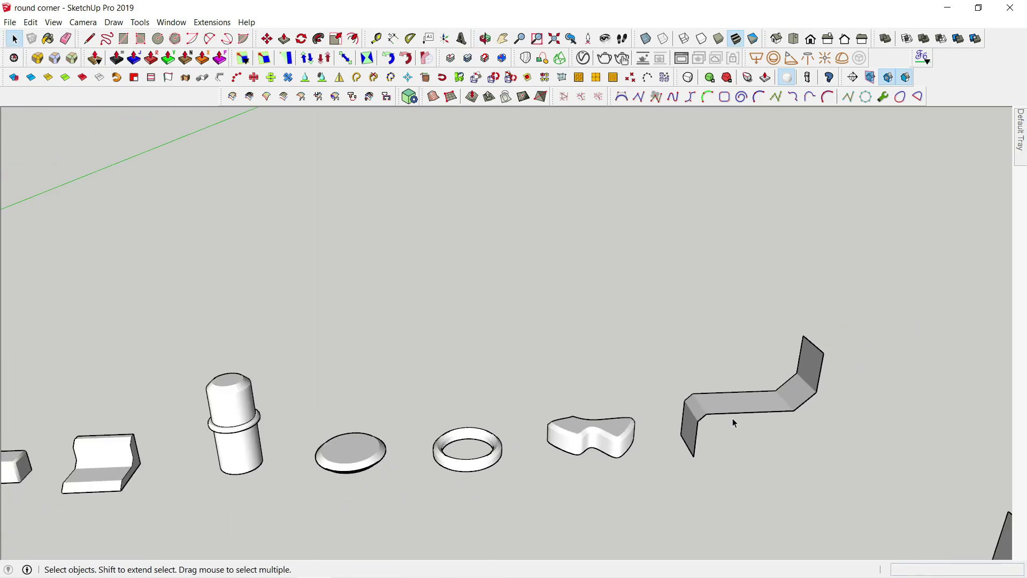
{"action": "scroll", "coordinate": [733, 419], "scroll_direction": "down", "scroll_amount": 2}
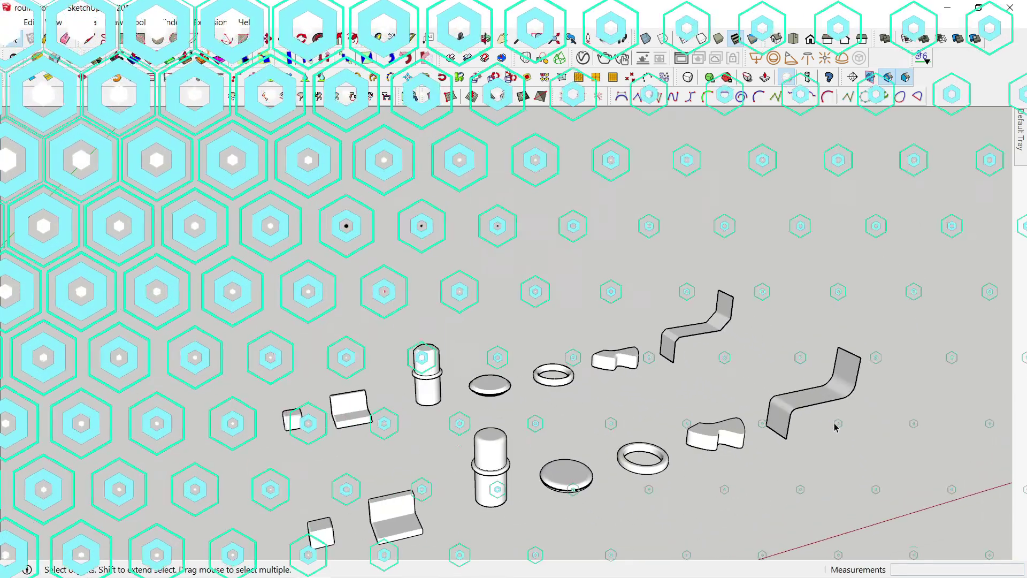